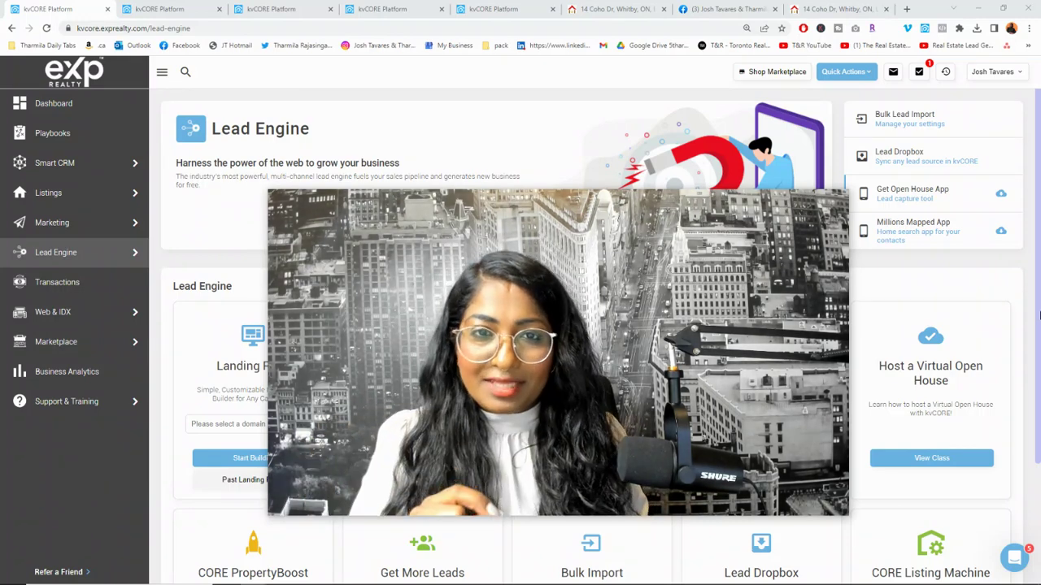
mouse_move(401, 218)
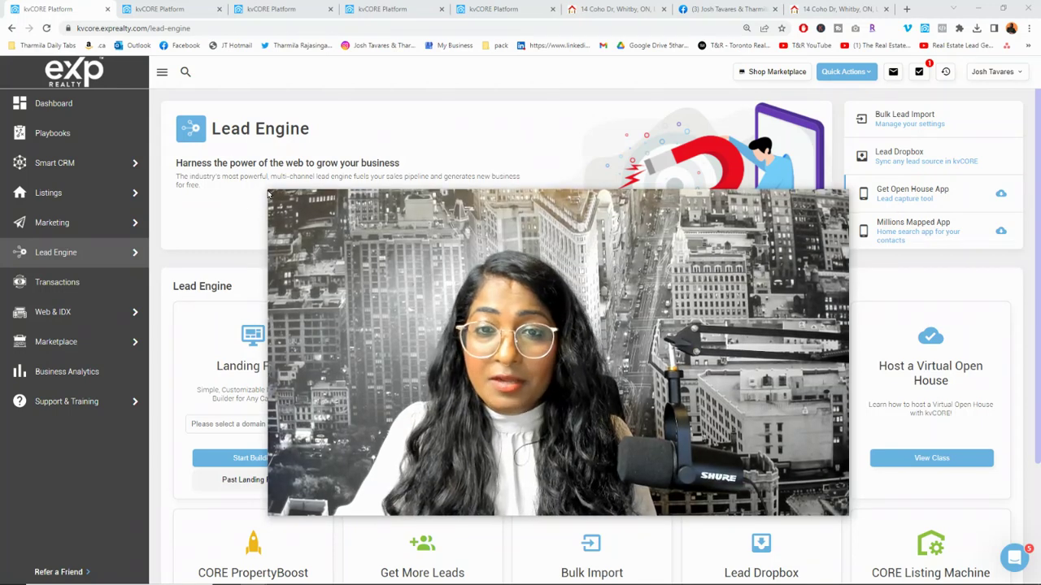
drag(270, 190, 542, 291)
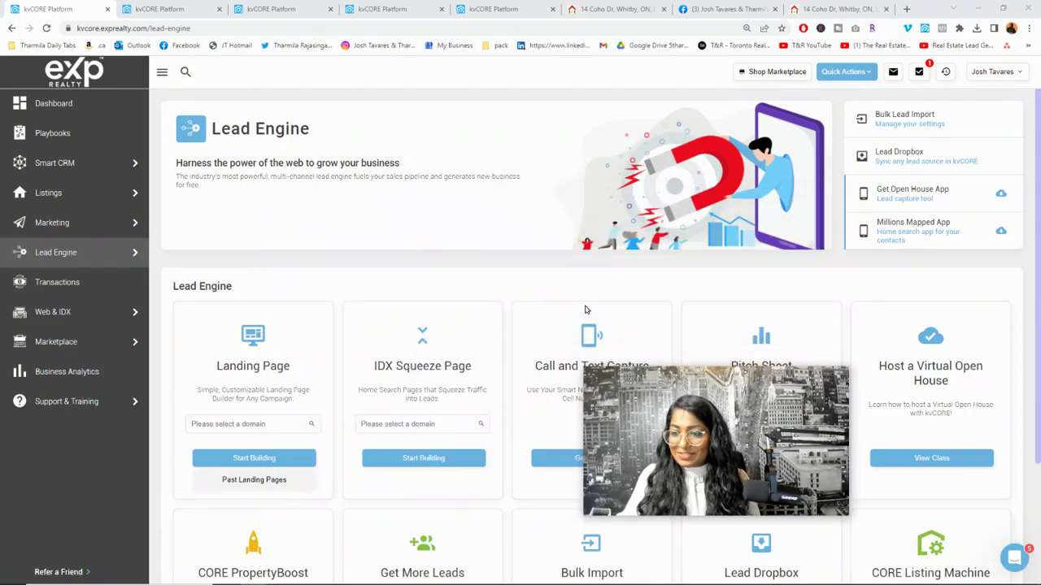
drag(648, 406, 821, 413)
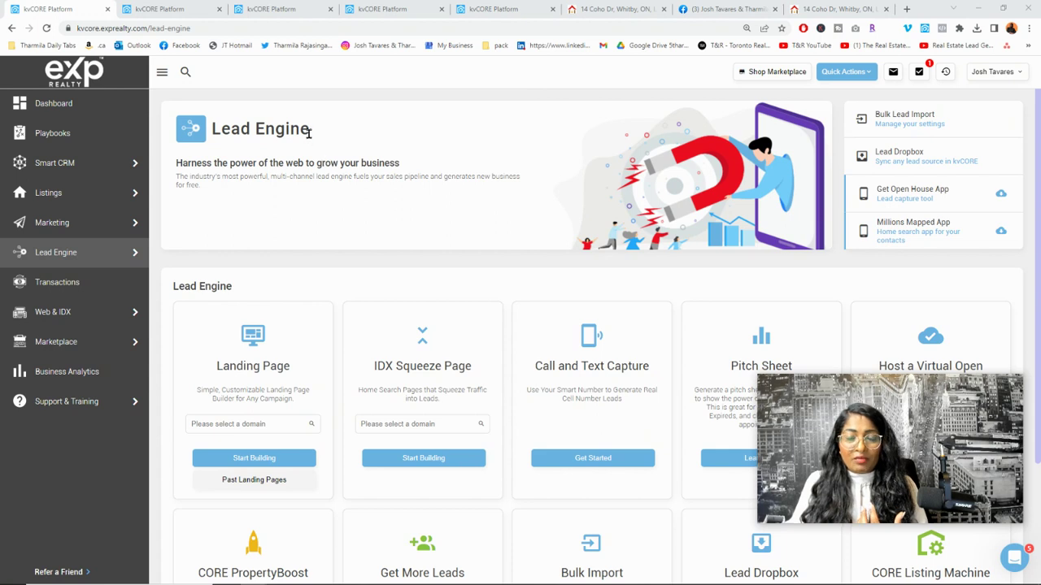
click(166, 9)
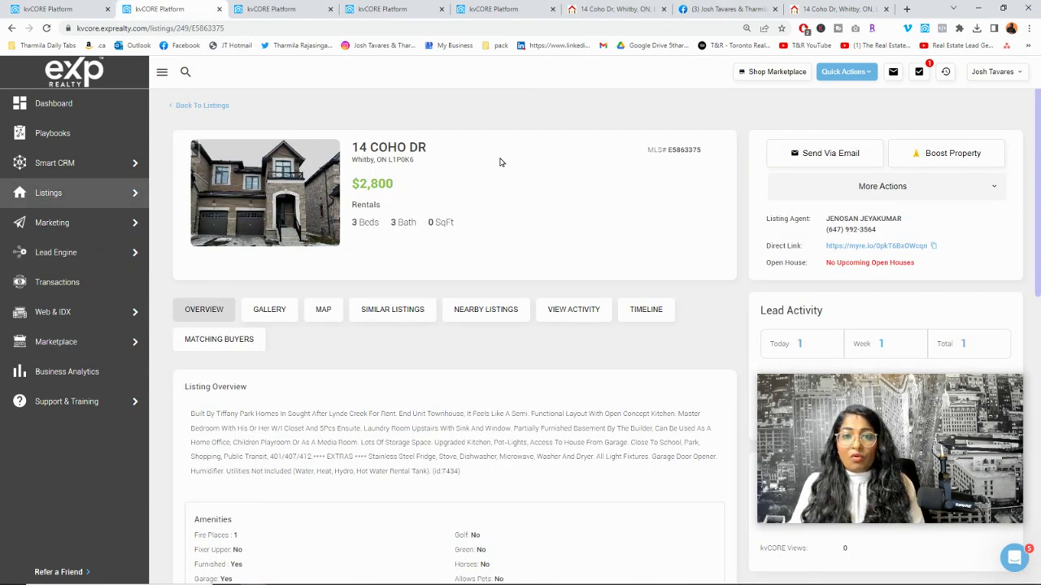
mouse_move(73, 204)
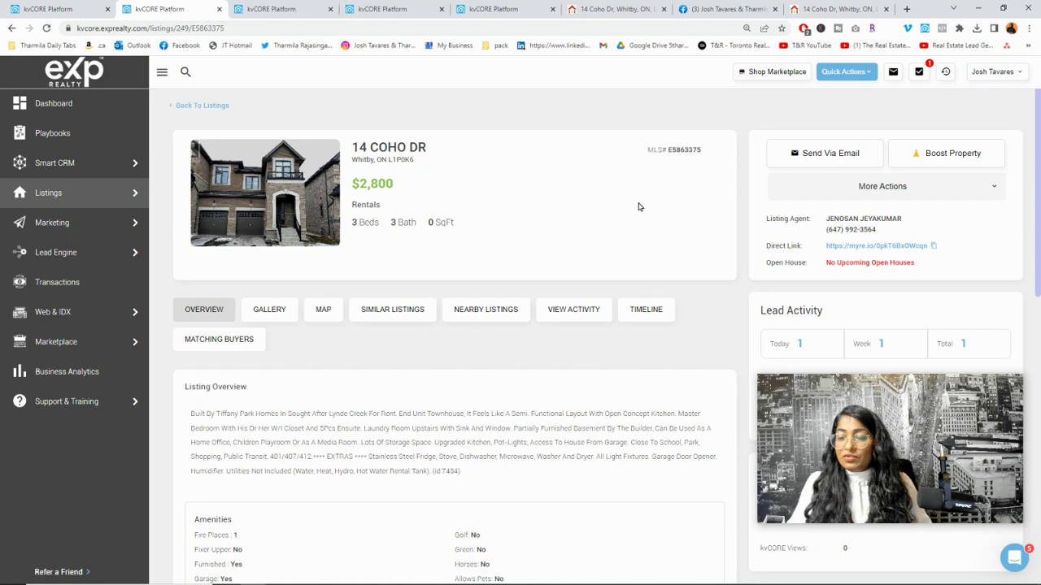
Step: Open the listing's Direct Link and autofill the saved email and phone in the login popup
click(894, 249)
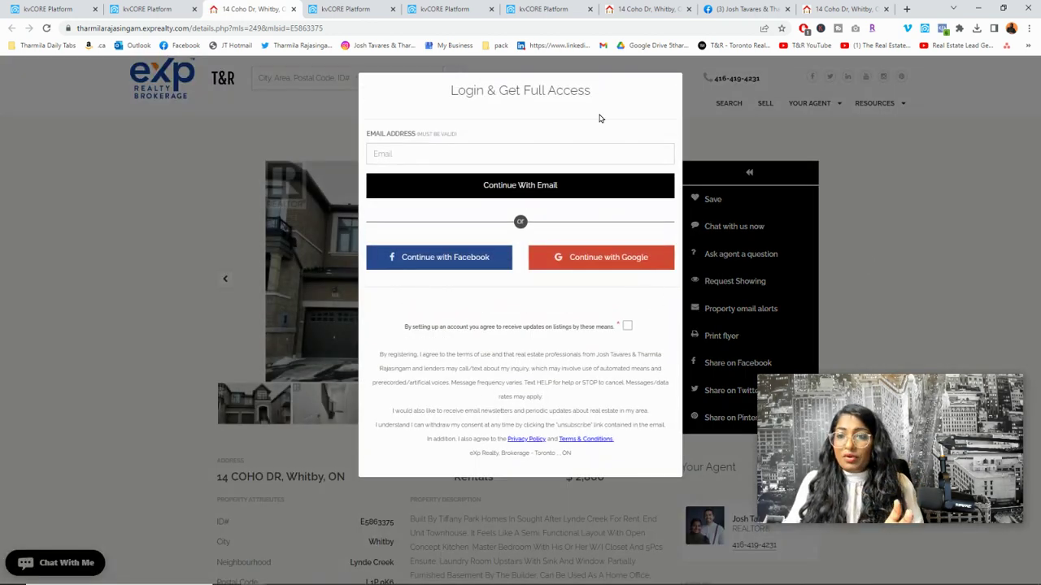
click(478, 148)
click(476, 191)
click(458, 186)
click(477, 215)
Step: Accept the listing-update terms and submit the registration via Continue With Email
click(479, 217)
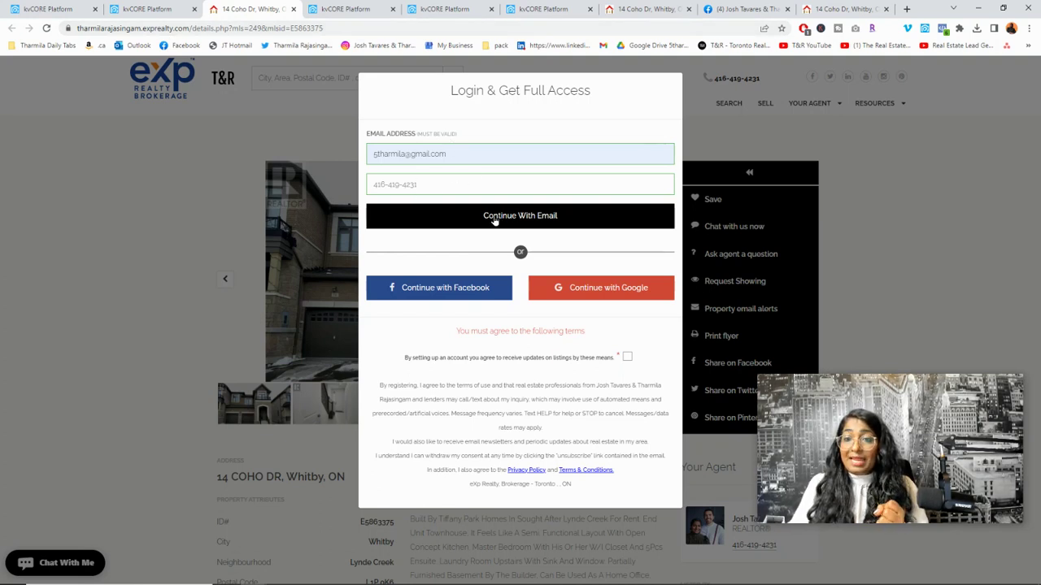
click(625, 358)
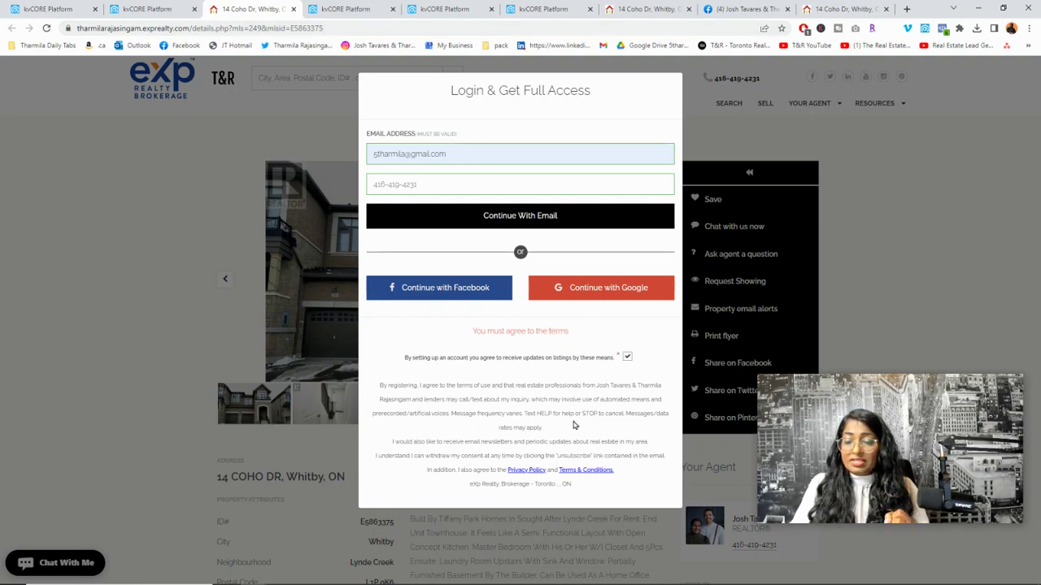
click(515, 220)
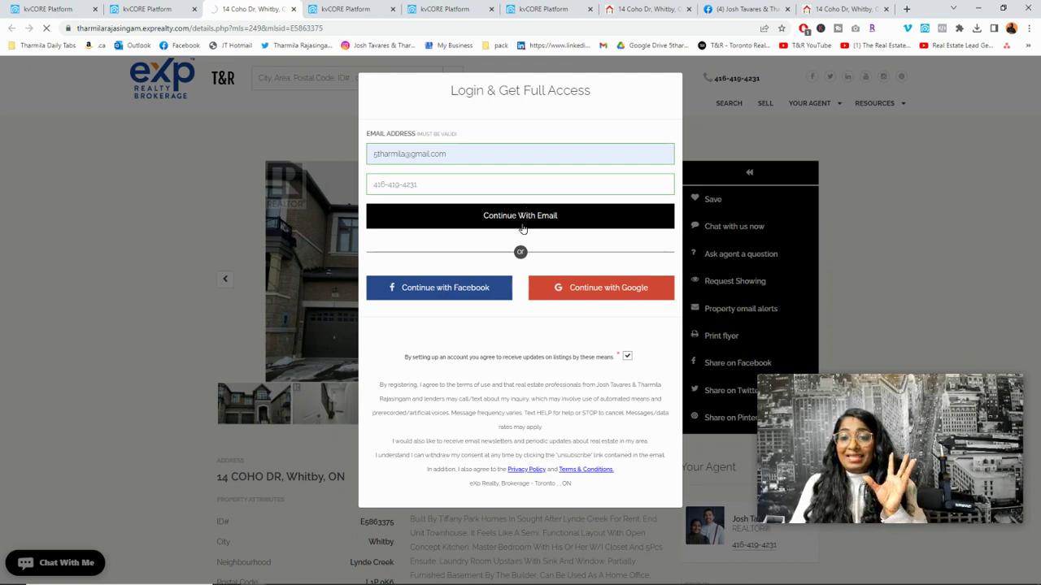
click(531, 154)
click(575, 178)
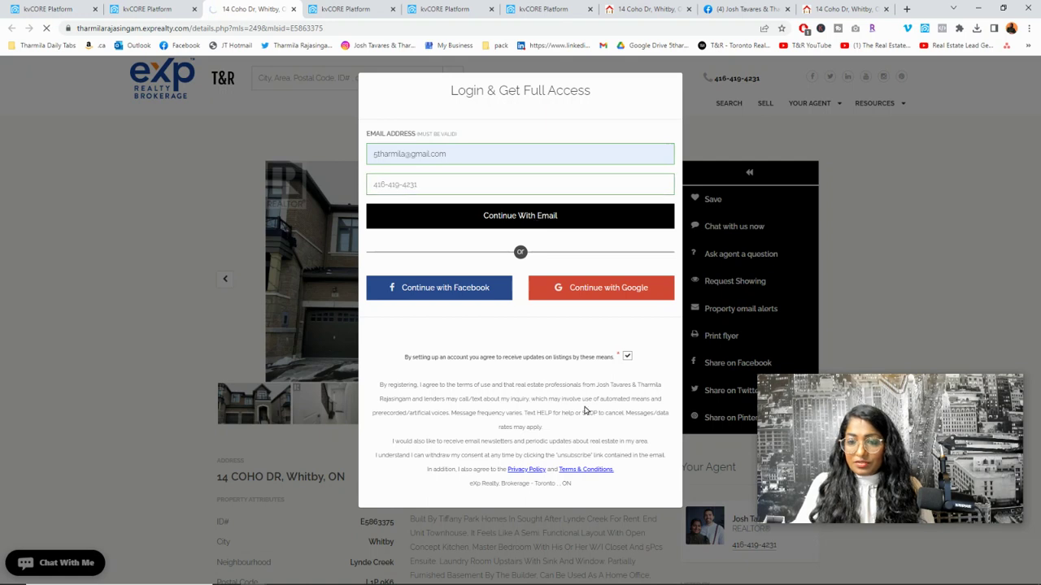
click(626, 358)
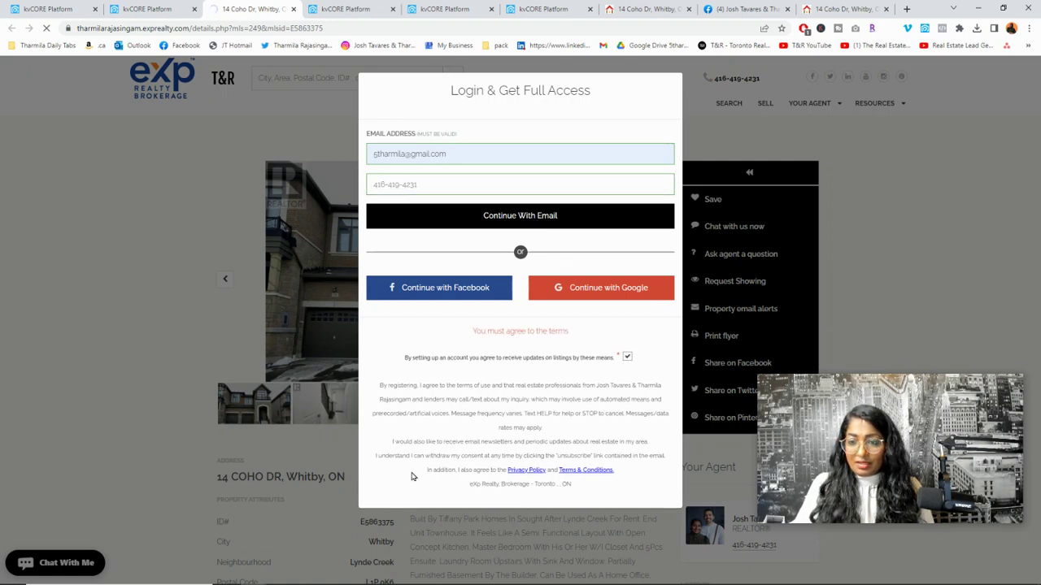
click(522, 223)
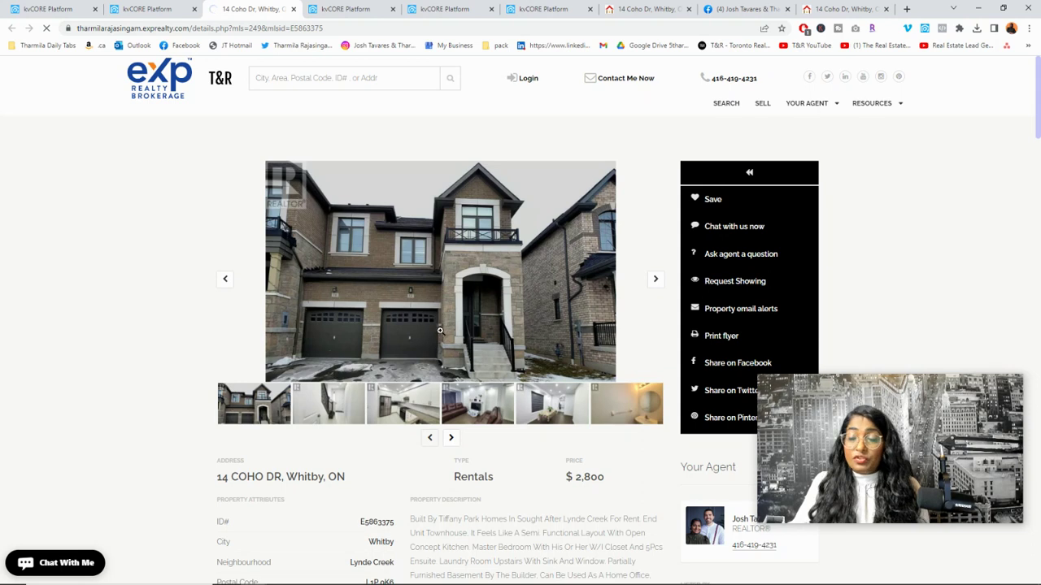
Step: Scroll to the General Features: 3 bedrooms, 3 bathrooms, Lynde Creek, central air conditioning
scroll(492, 373, down, 2)
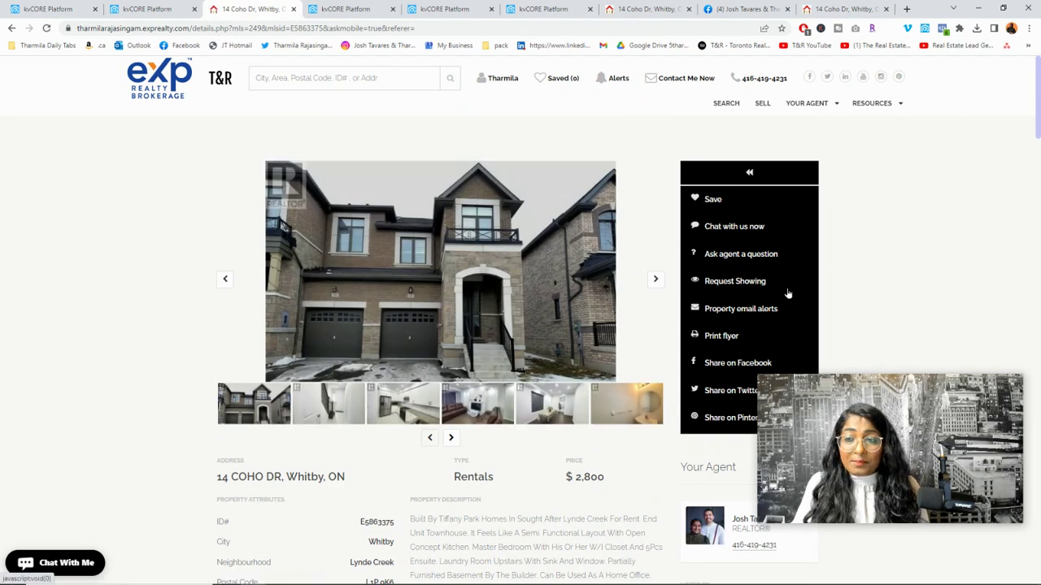
scroll(744, 254, down, 2)
scroll(642, 363, down, 3)
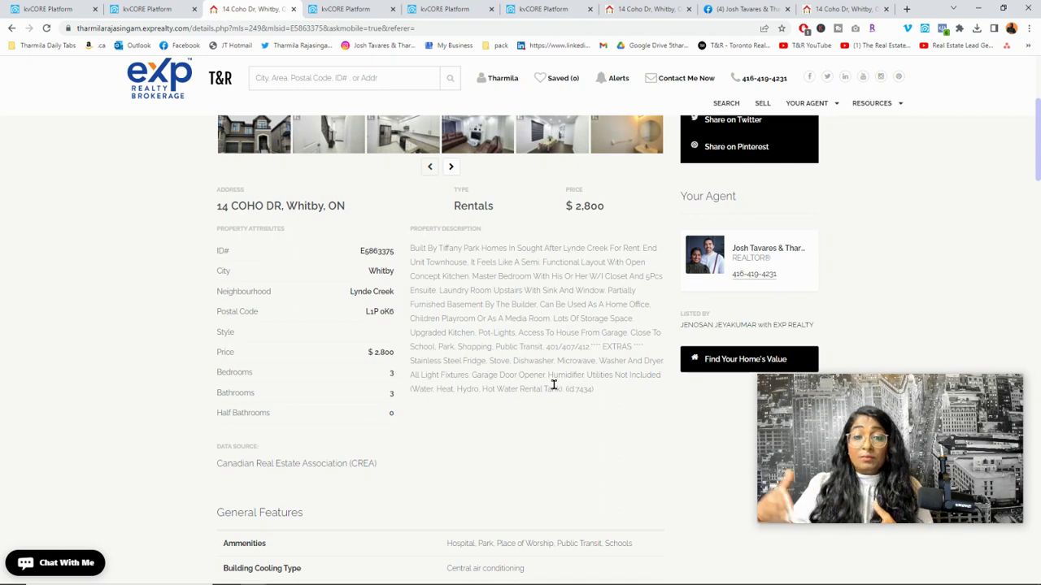
click(155, 8)
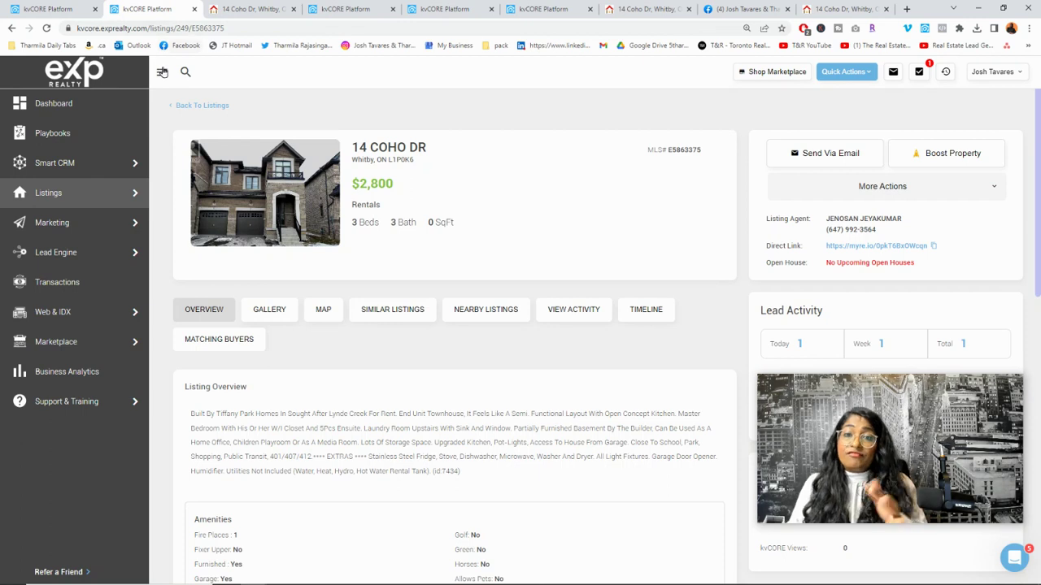
click(260, 7)
scroll(322, 232, up, 3)
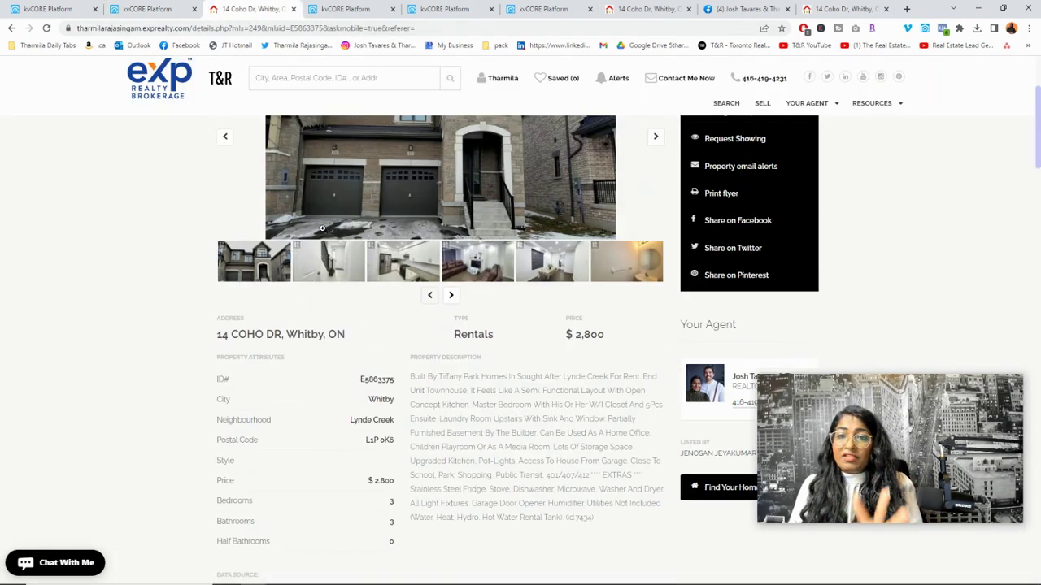
scroll(322, 232, up, 2)
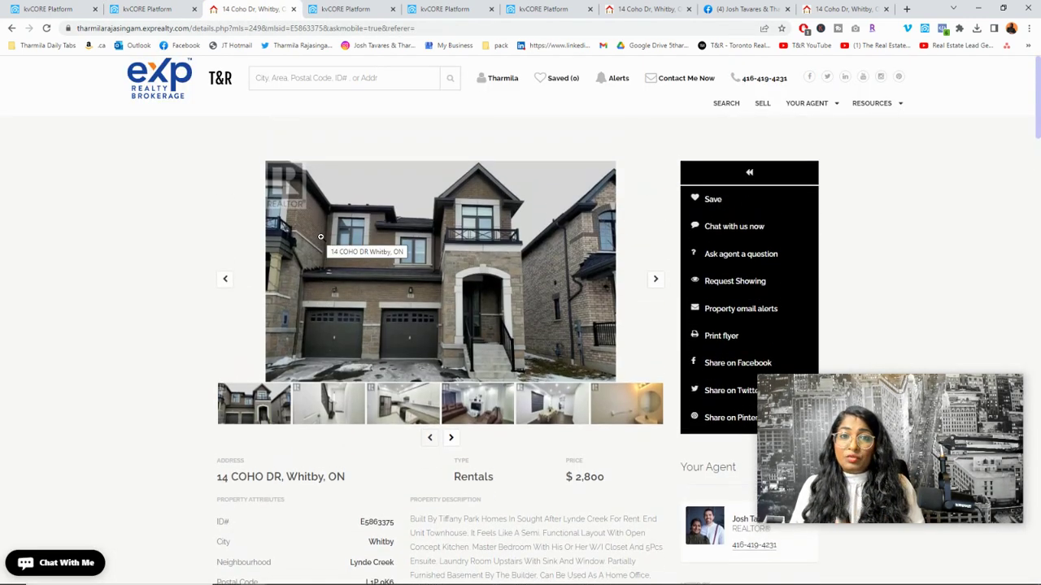
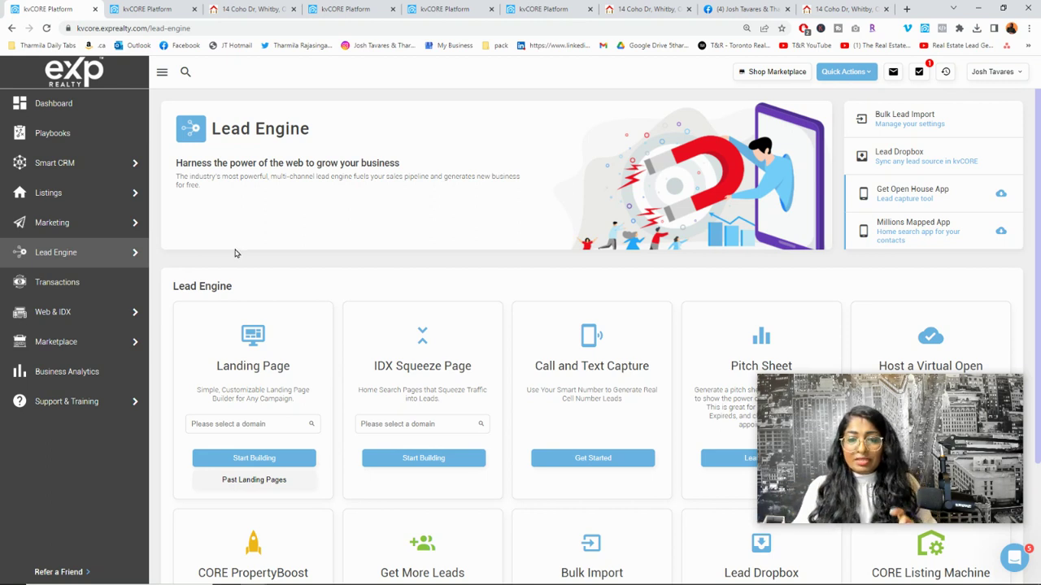
Step: Open kvCORE's Lead Engine page listing Landing Page, IDX Squeeze Page and other tools
mouse_move(127, 262)
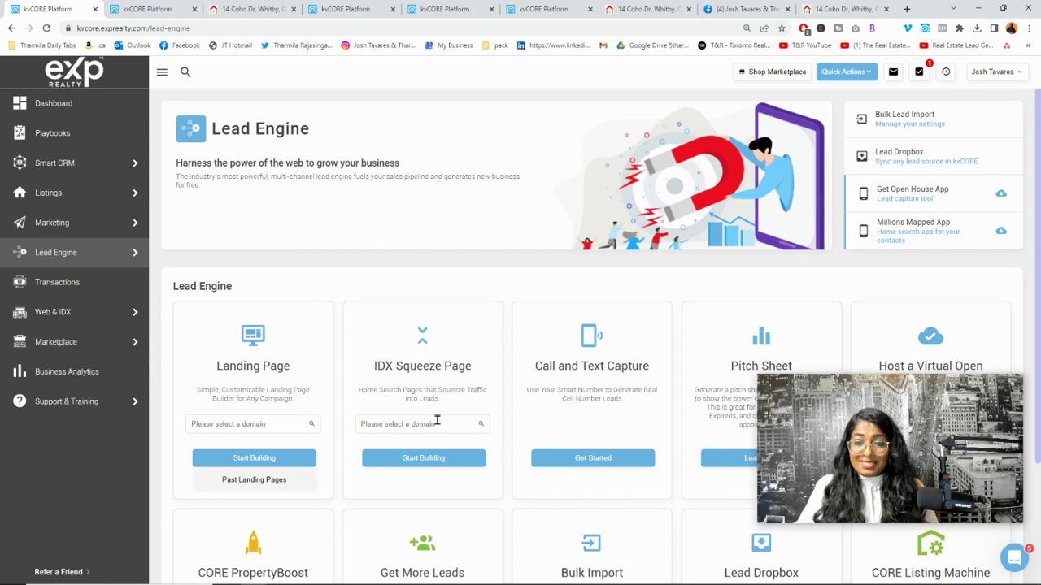
Step: Start an IDX Squeeze Page on the agent's website domain using the Single Property form
click(437, 422)
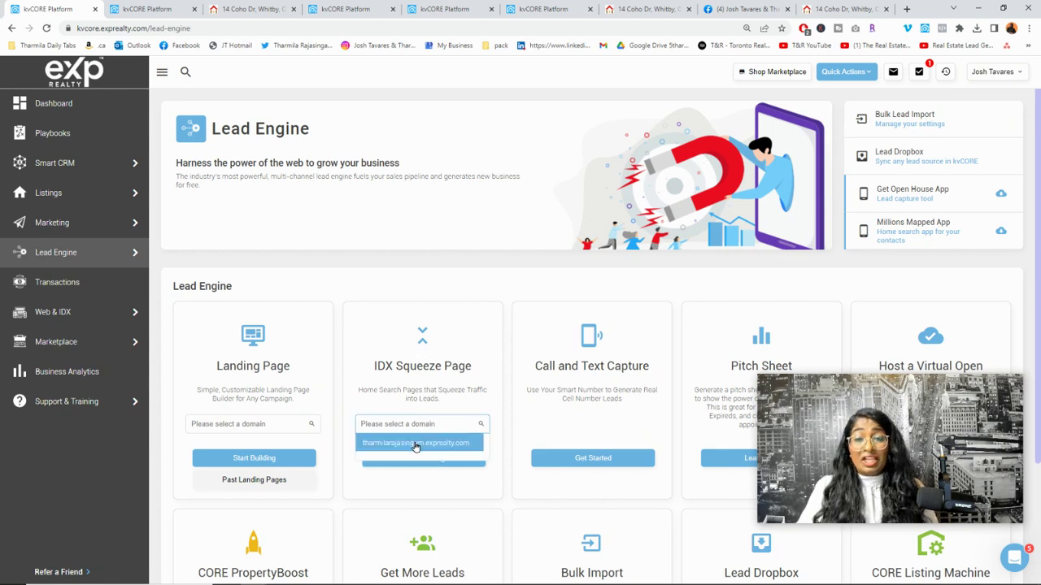
click(415, 443)
click(452, 458)
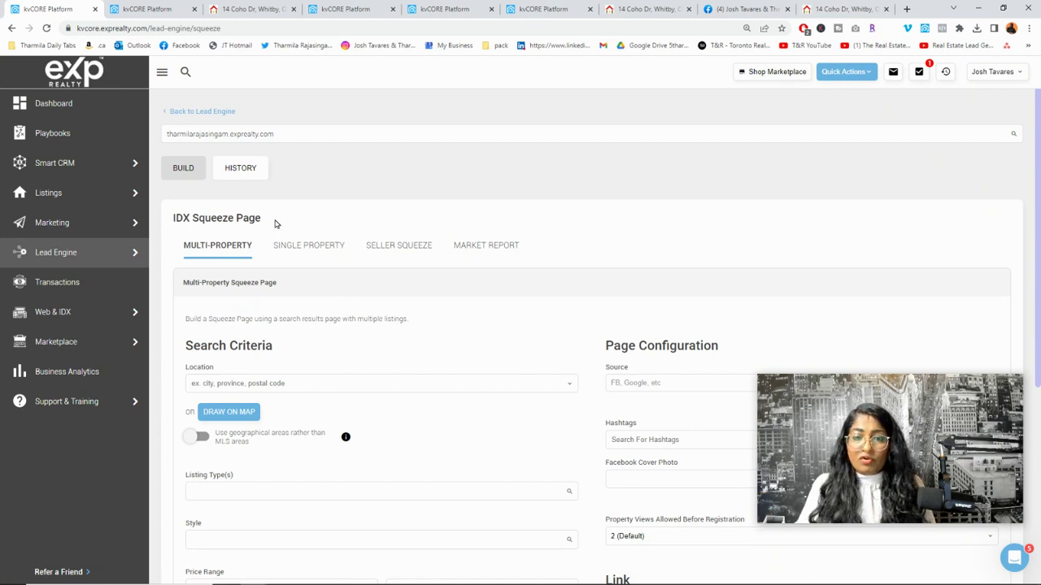
click(291, 248)
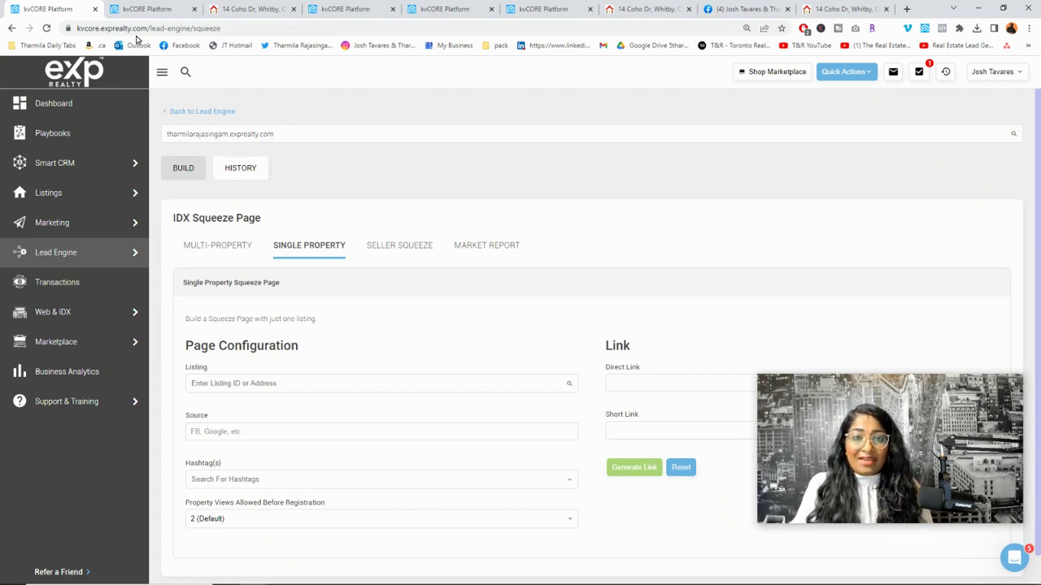
click(151, 13)
click(345, 9)
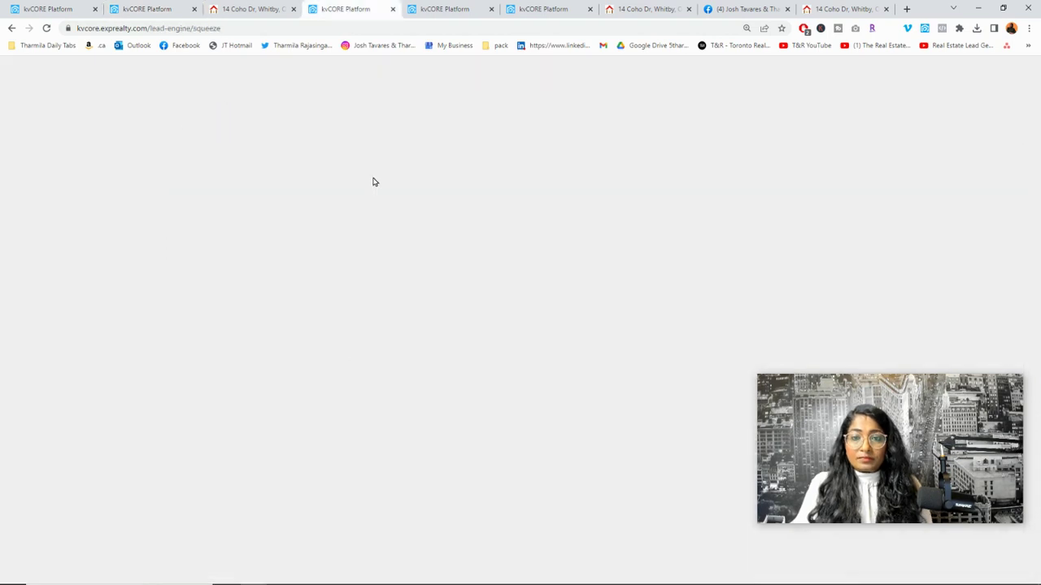
click(183, 167)
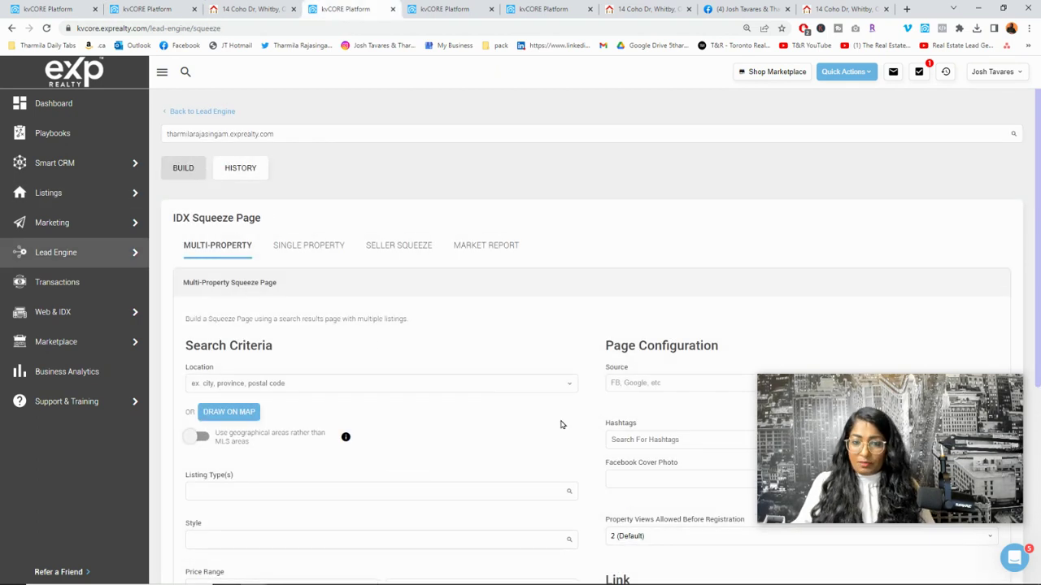
click(251, 172)
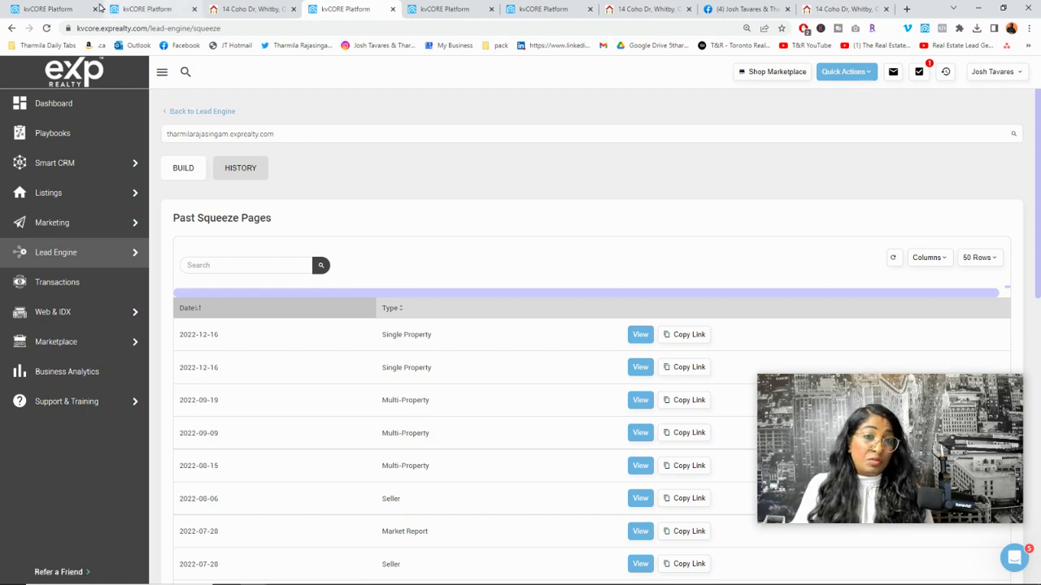
click(51, 9)
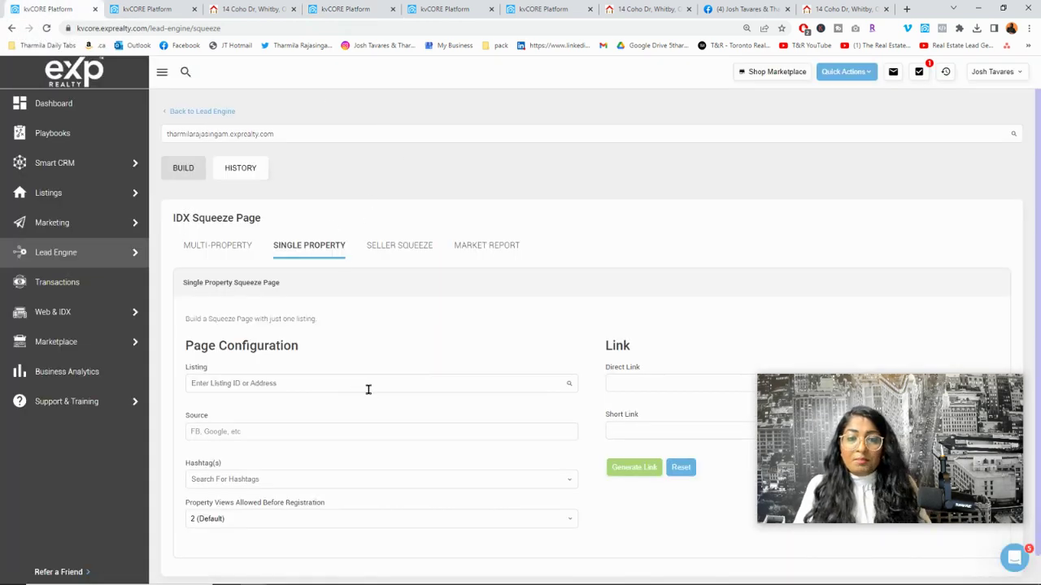
click(159, 9)
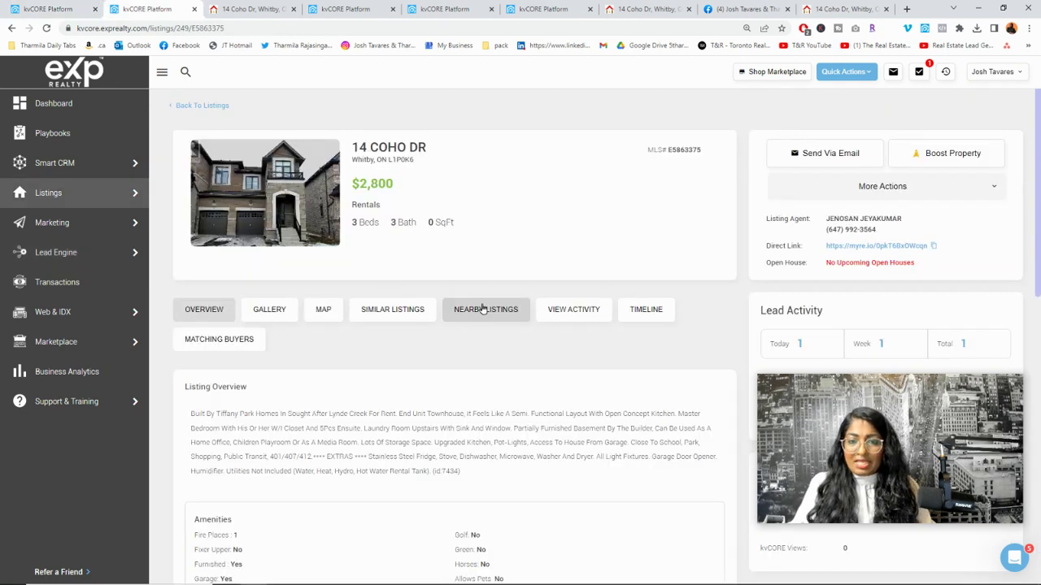
Step: Select the listing's MLS number E5863375 and go back to the squeeze page form
drag(704, 150, 669, 157)
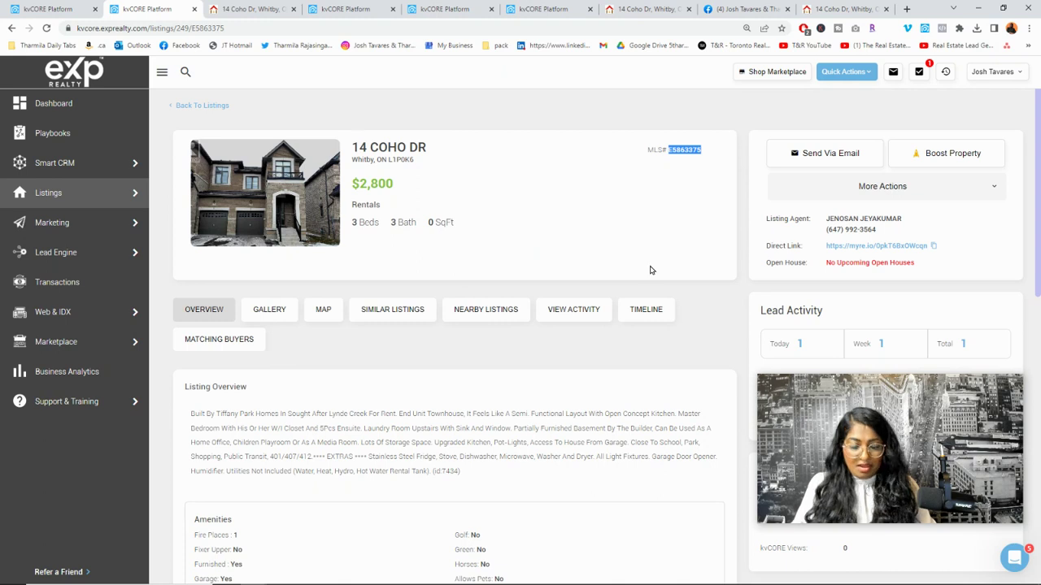
click(65, 14)
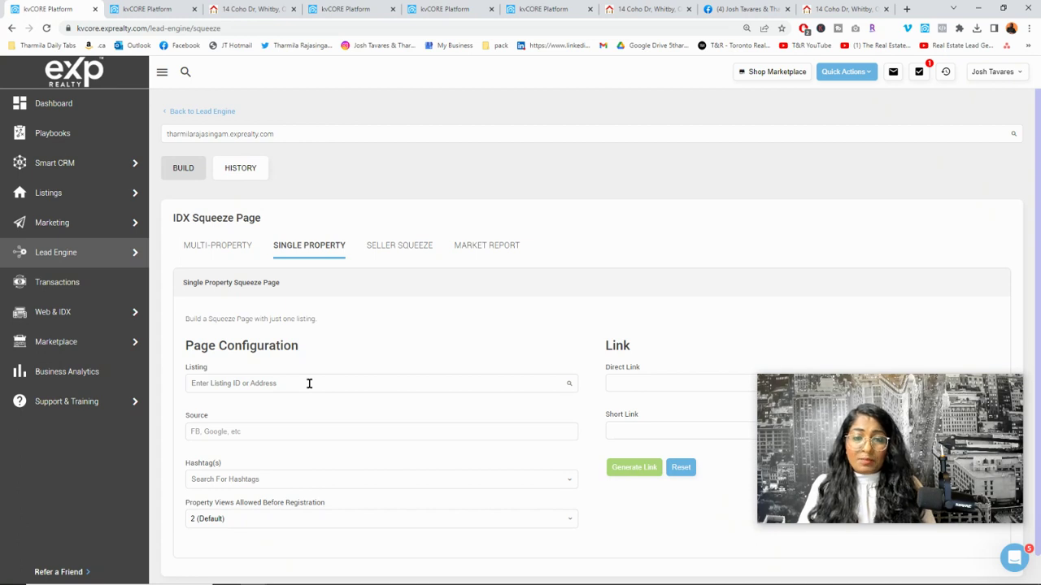
click(309, 384)
text(E5803375)
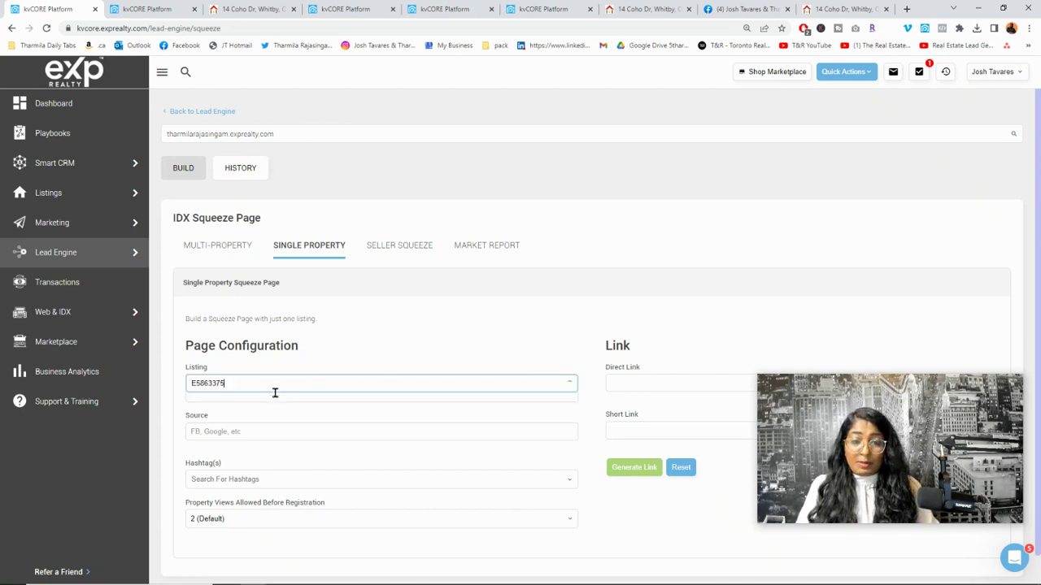
click(252, 400)
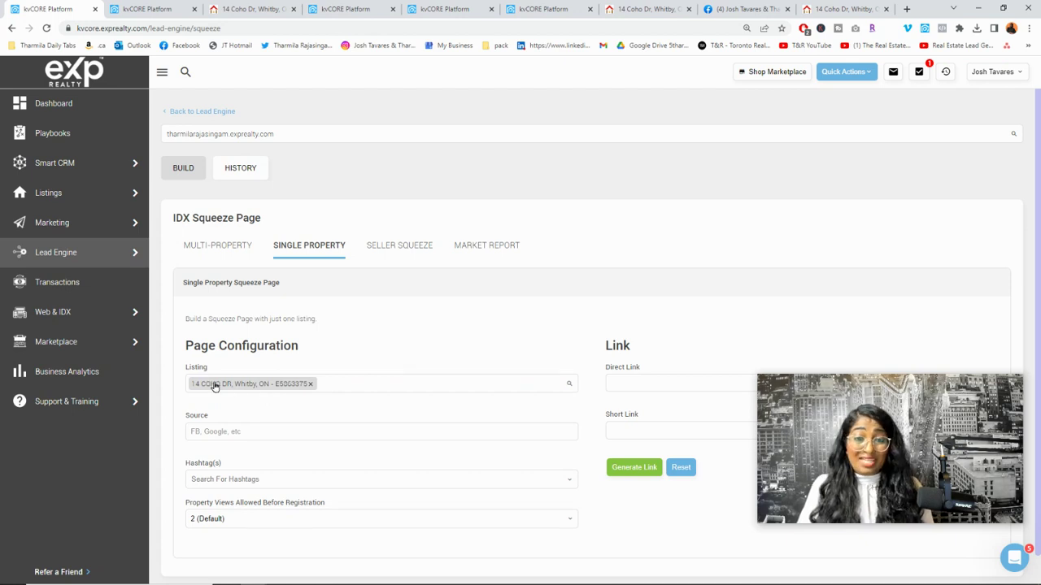
click(218, 431)
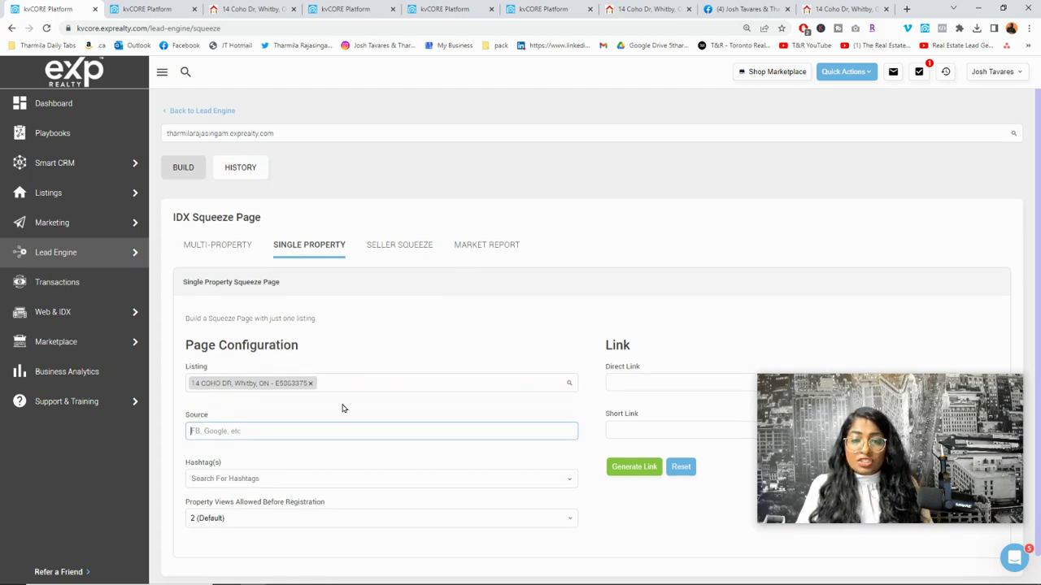
scroll(343, 409, down, 1)
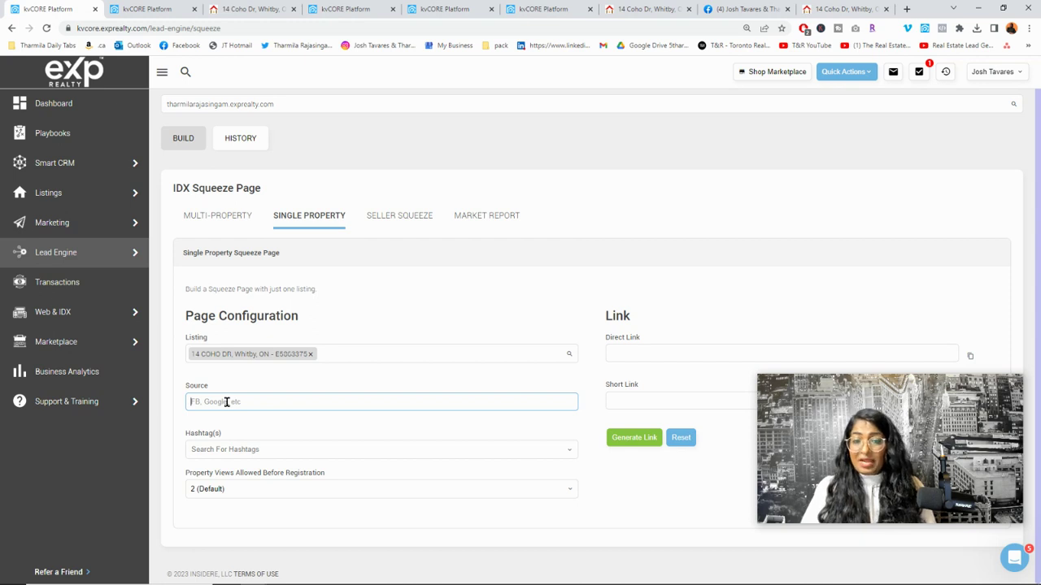
Step: Enter FB as the squeeze page's Source
text(FB)
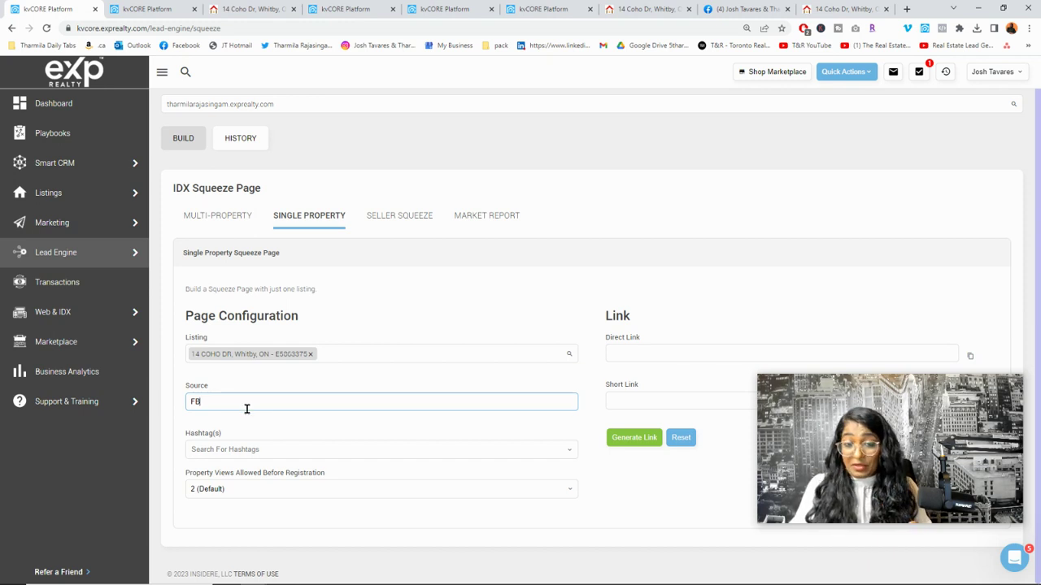
click(241, 446)
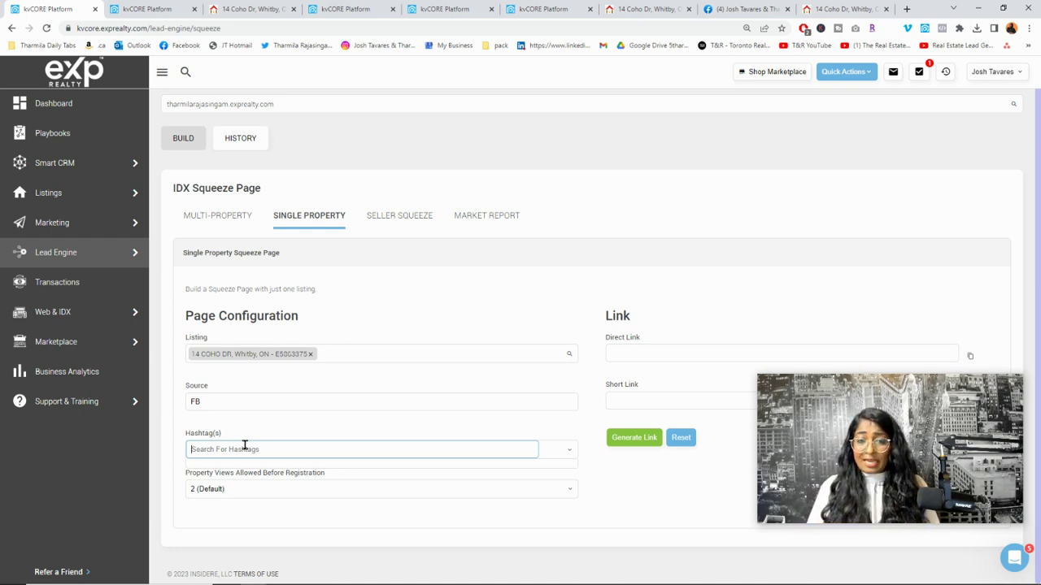
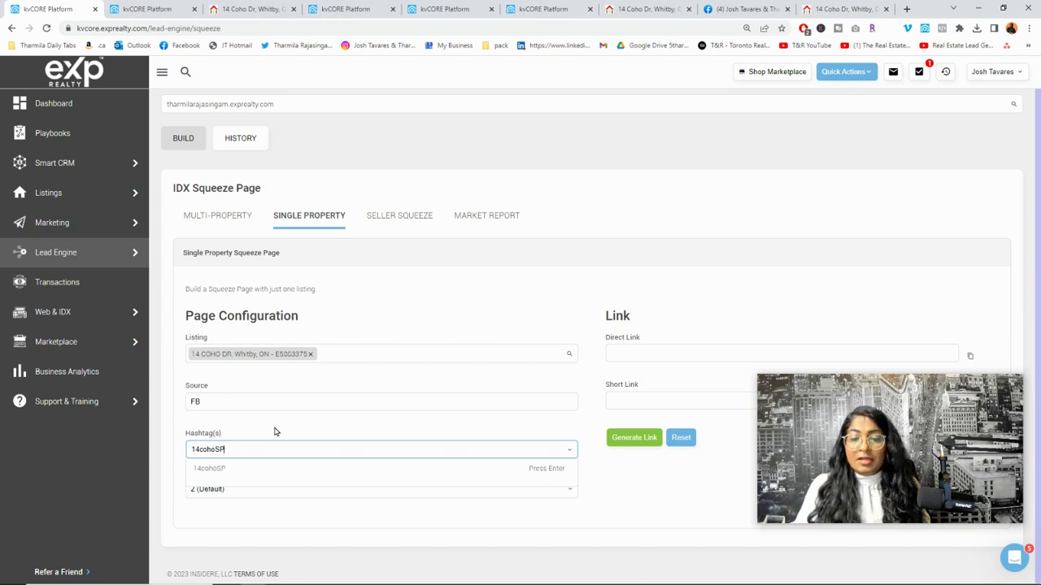
click(504, 471)
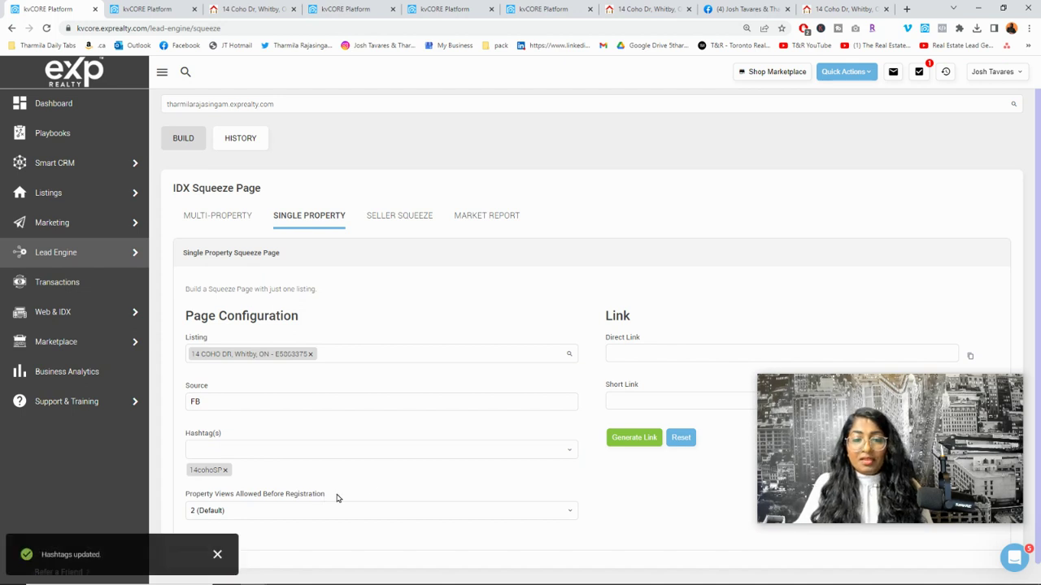
scroll(331, 504, down, 1)
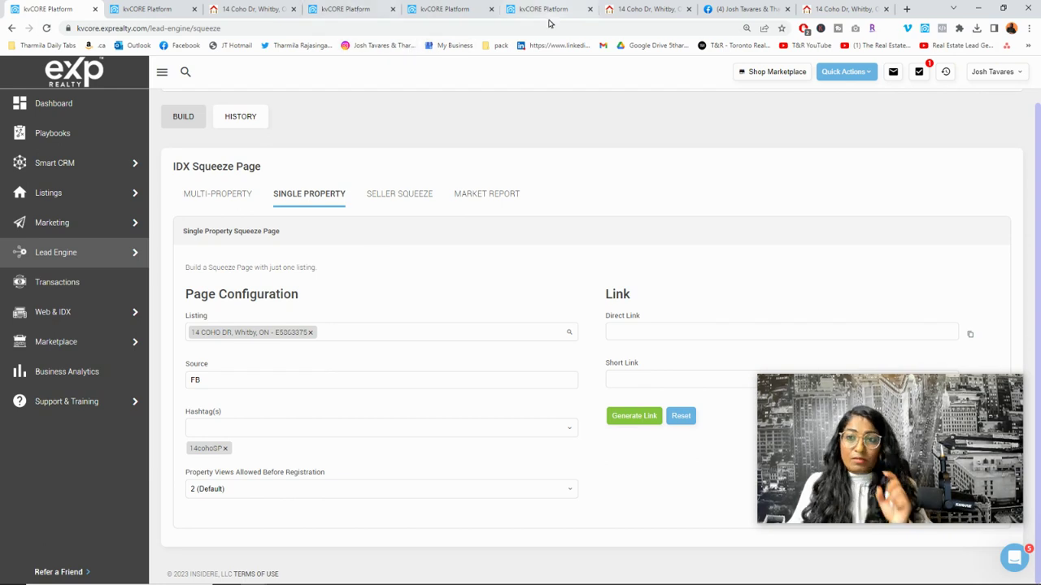
click(606, 13)
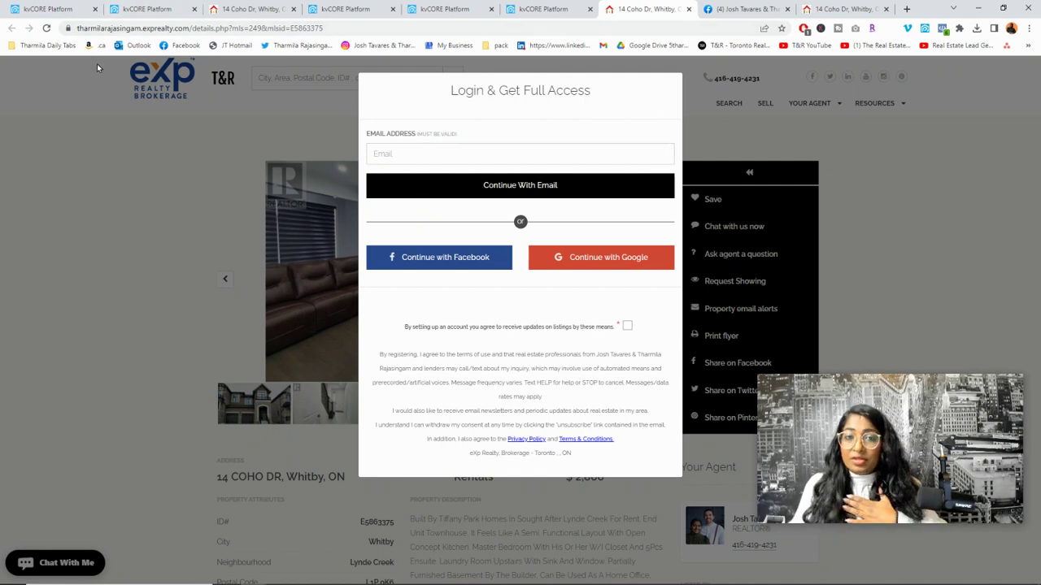
click(41, 10)
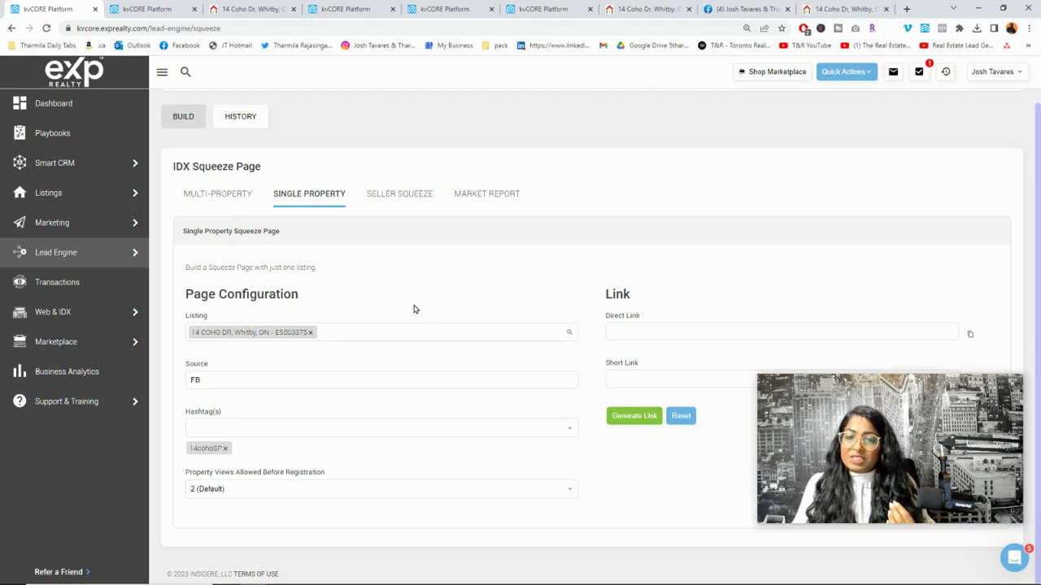
Step: Choose 1 (Immediate) for Property Views Allowed Before Registration
click(308, 487)
click(291, 504)
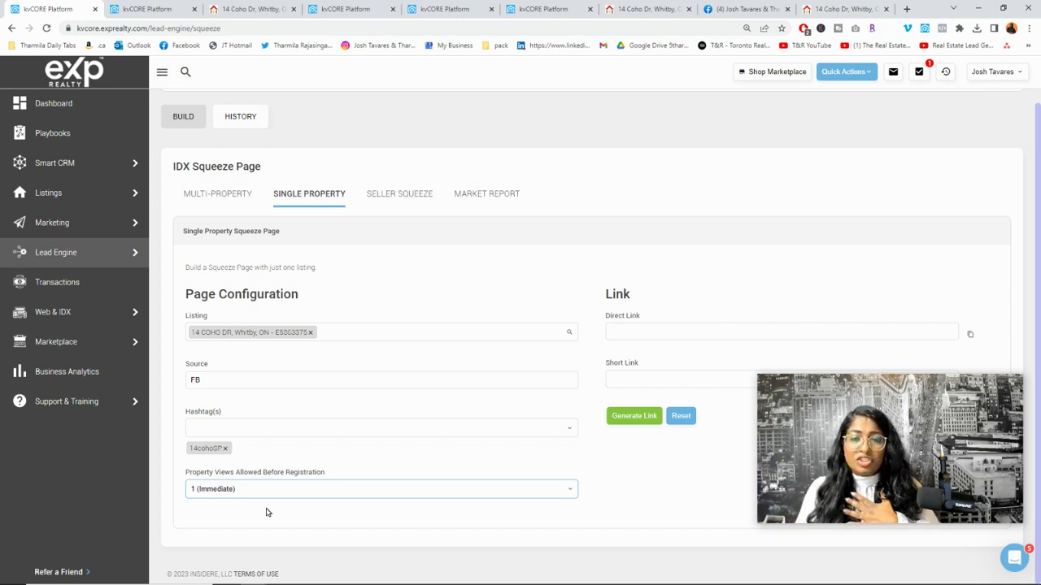
click(260, 489)
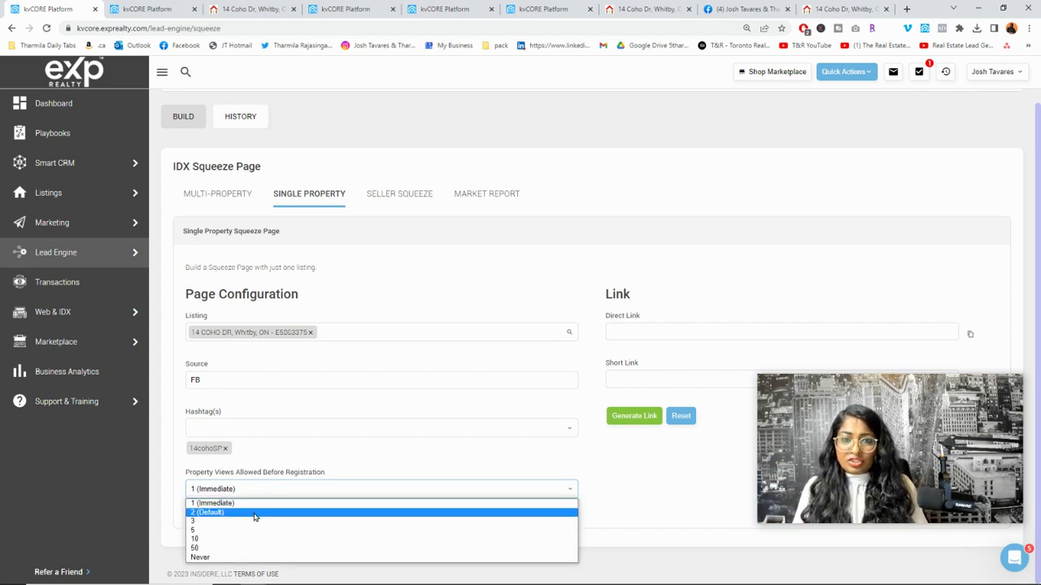
click(359, 464)
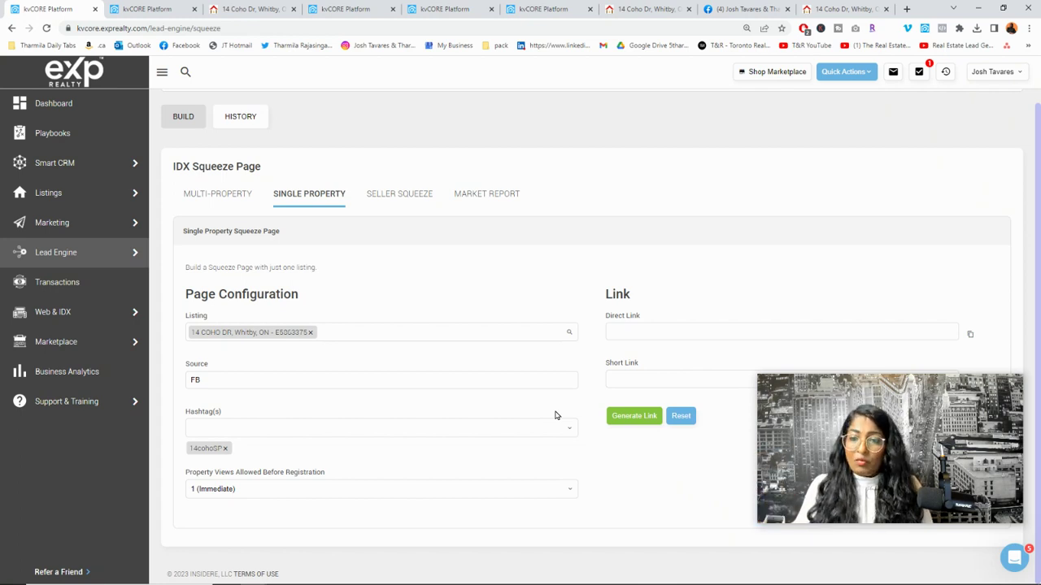
Step: Generate the squeeze page's direct and short links and copy the direct link
click(635, 417)
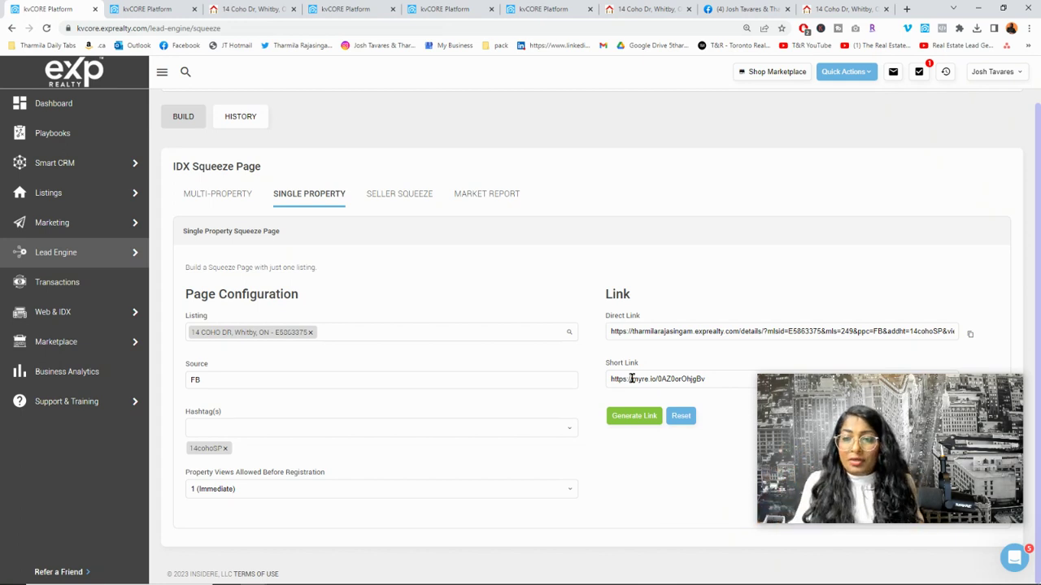
click(970, 338)
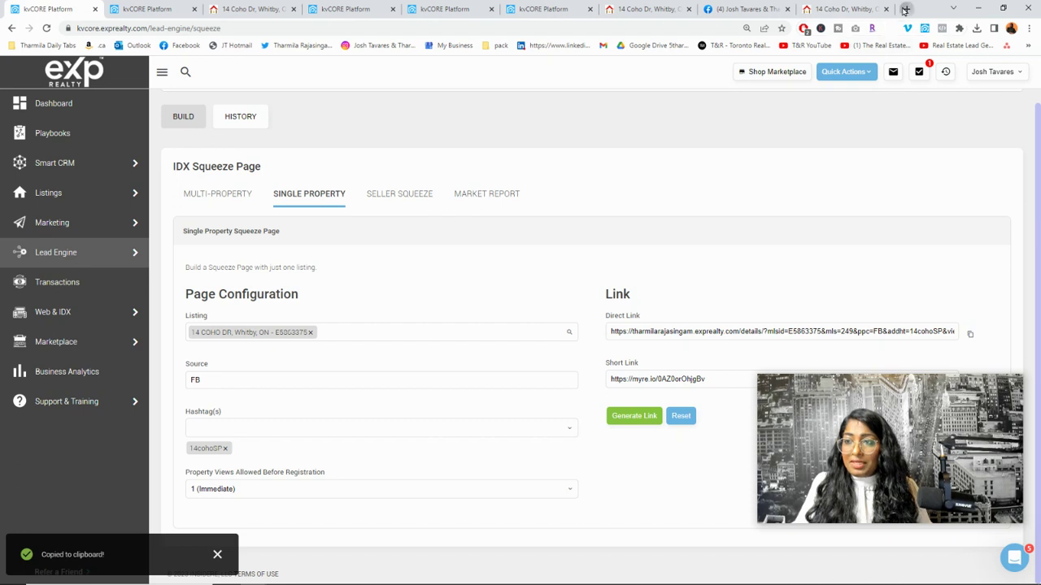
click(906, 9)
key(ctrl+v)
key(Return)
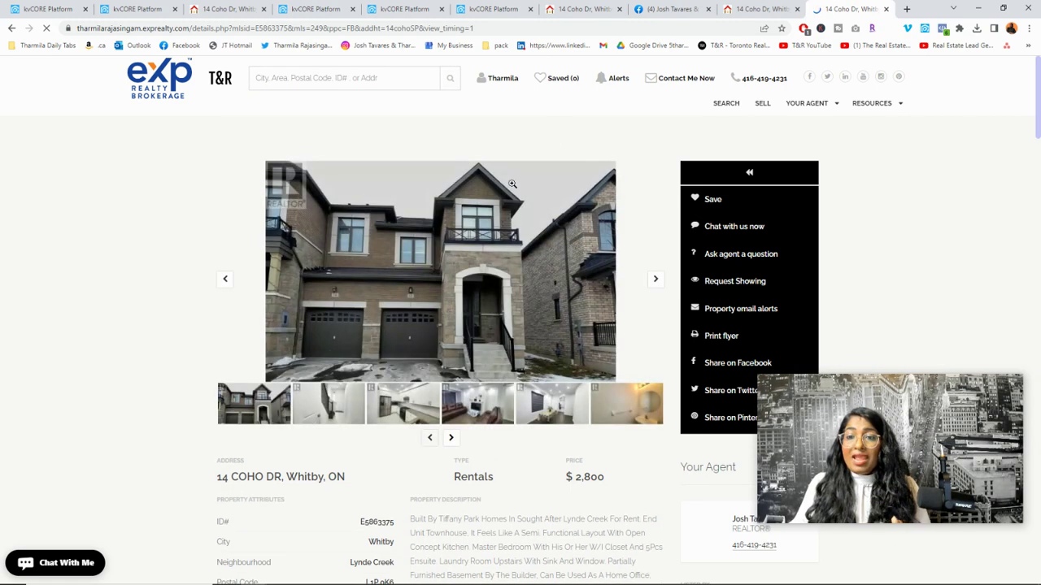
scroll(448, 297, down, 2)
scroll(461, 301, up, 2)
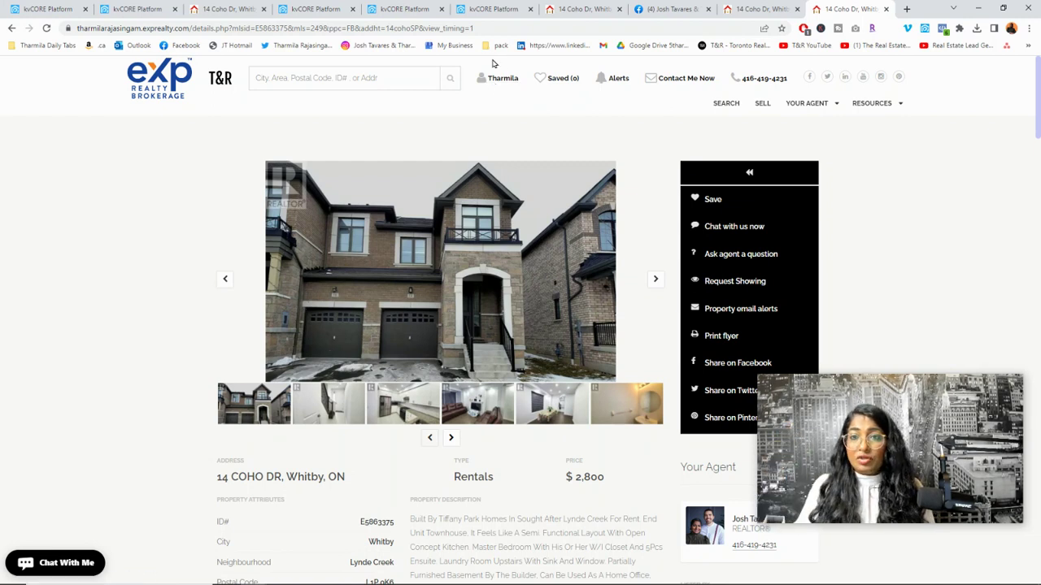
Step: Compare it with the earlier listing's login prompt, then return to the kvCORE squeeze page
click(569, 9)
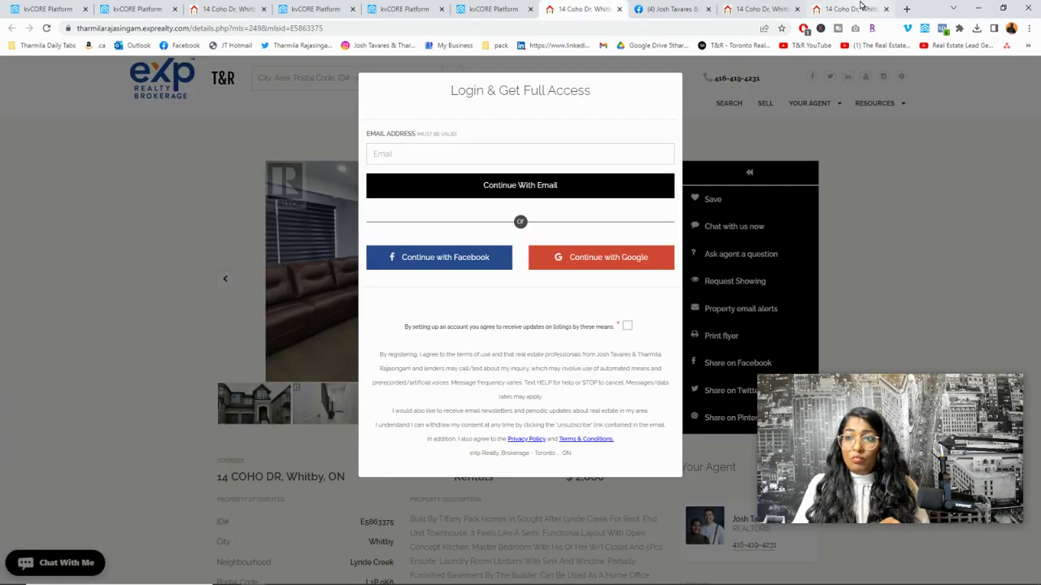
click(861, 9)
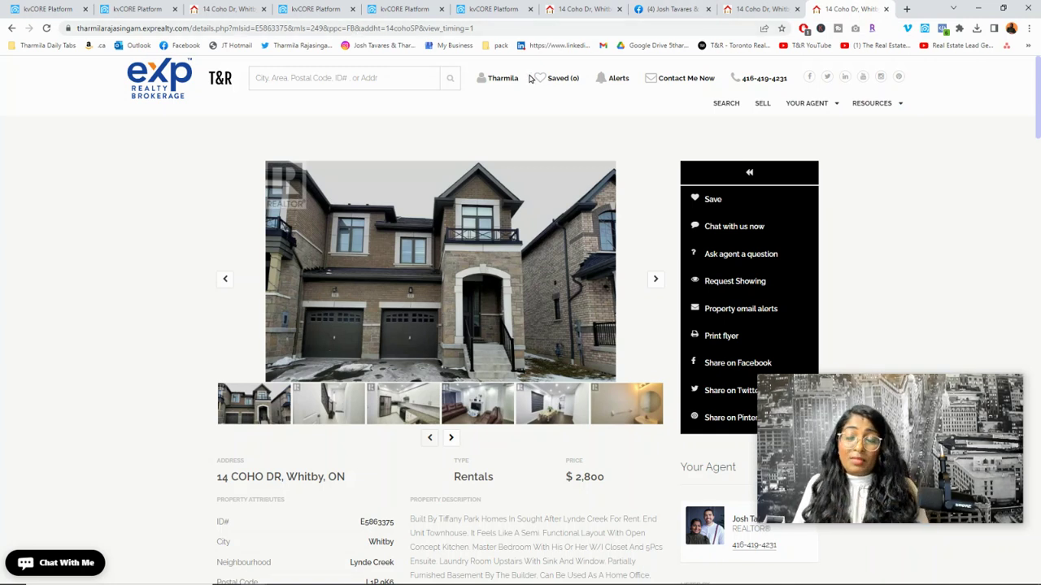
scroll(489, 180, down, 2)
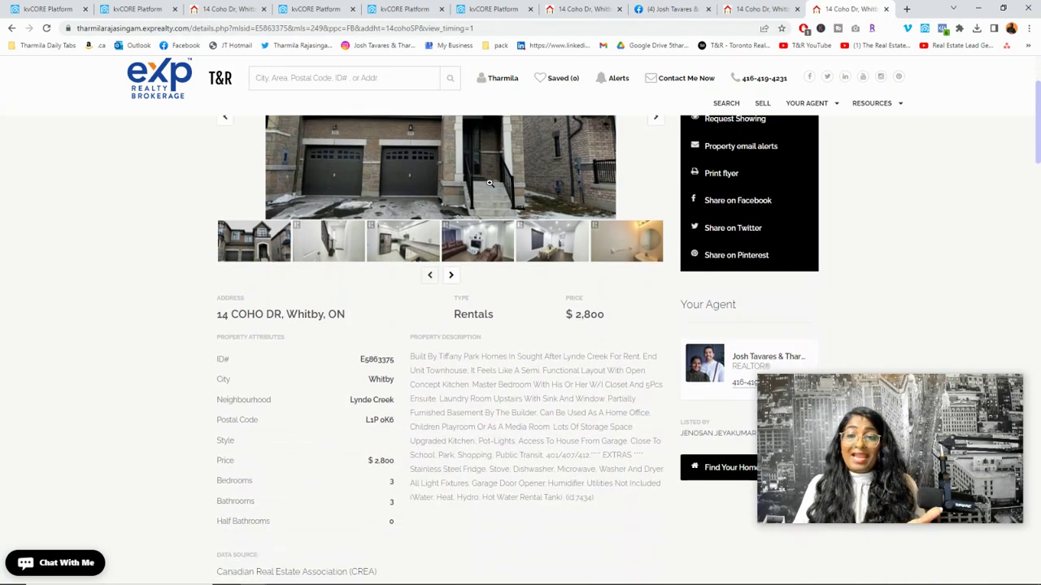
scroll(754, 363, up, 1)
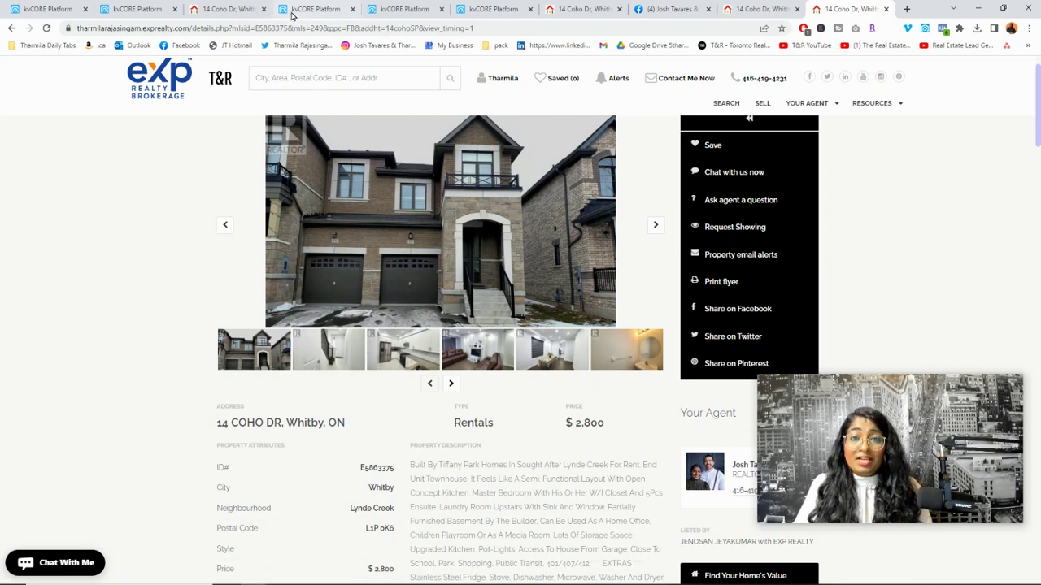
click(49, 9)
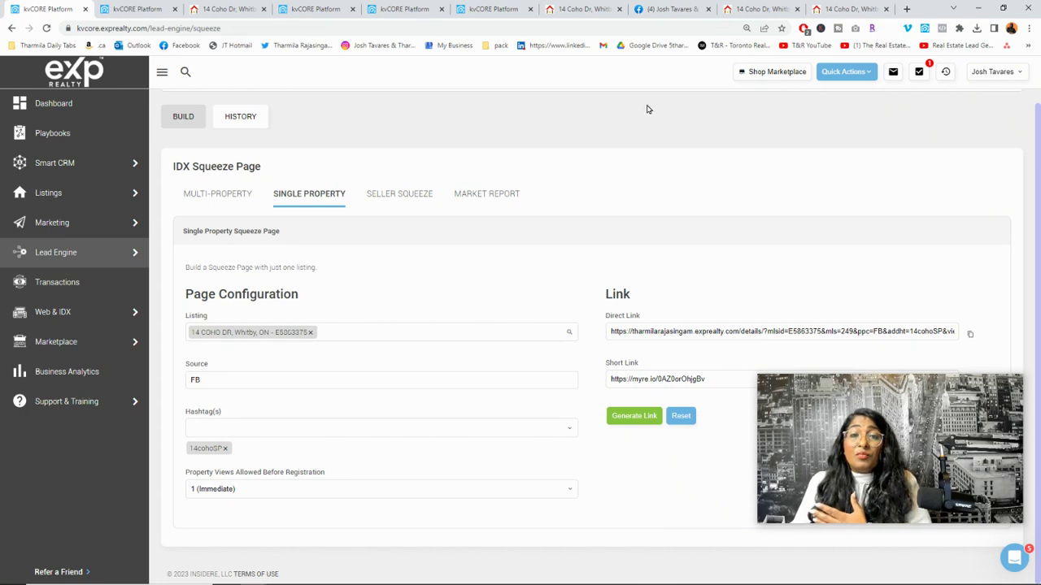
Step: Switch to the Facebook Create Post draft for the Whitby listing
click(655, 10)
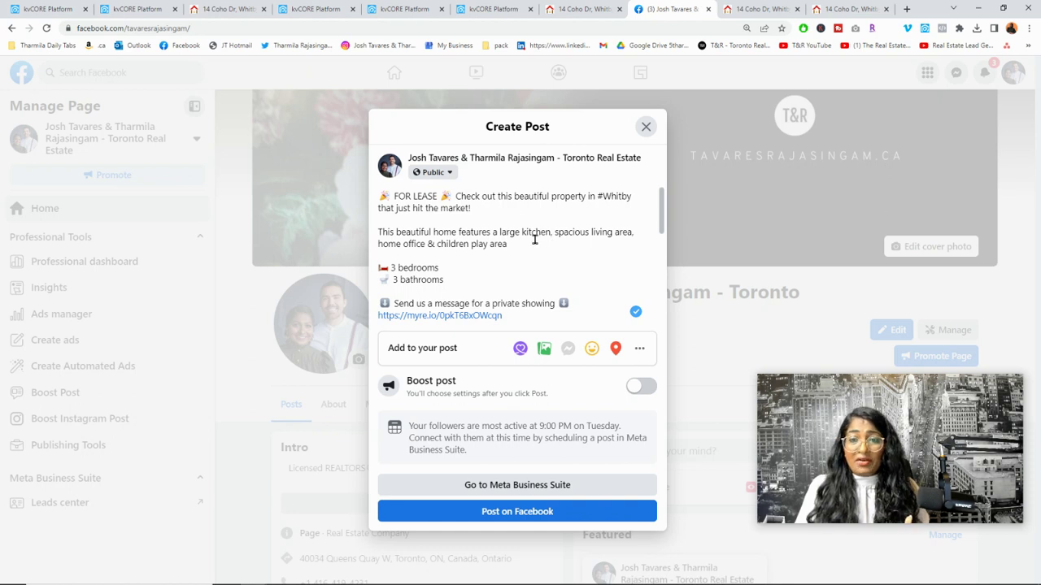
scroll(560, 260, down, 1)
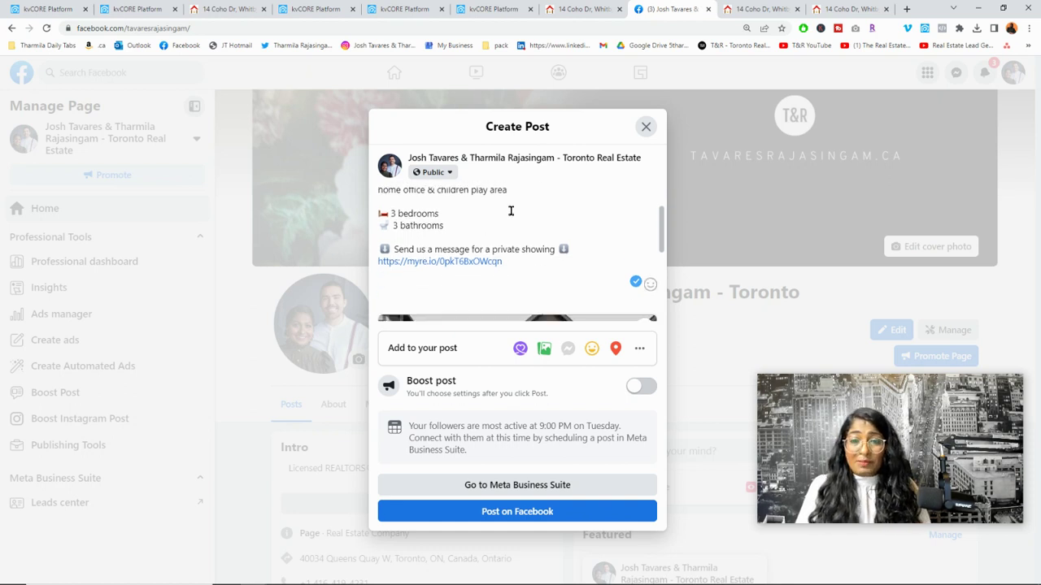
scroll(558, 256, down, 2)
scroll(531, 229, up, 2)
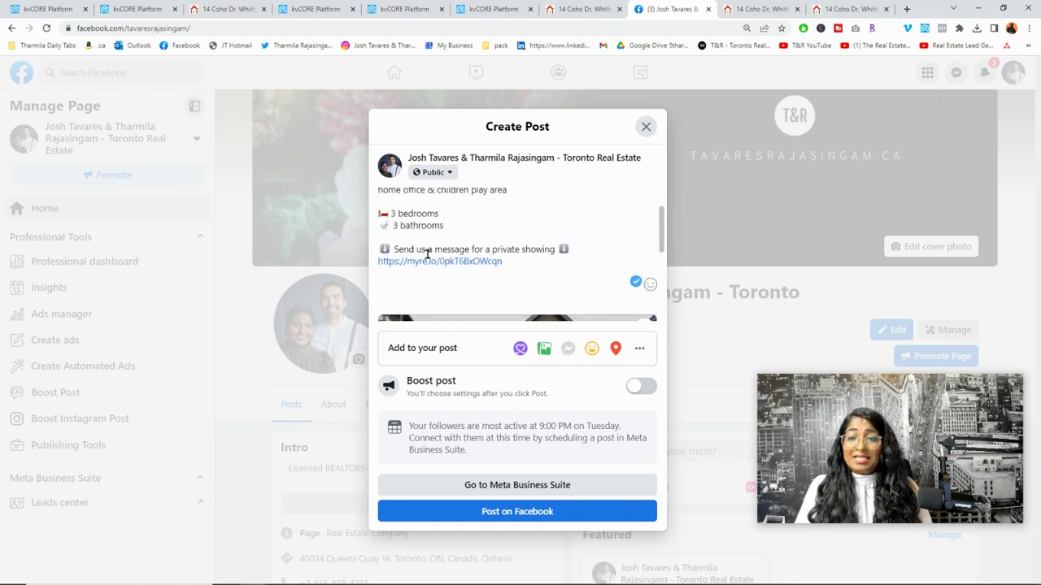
scroll(565, 268, down, 2)
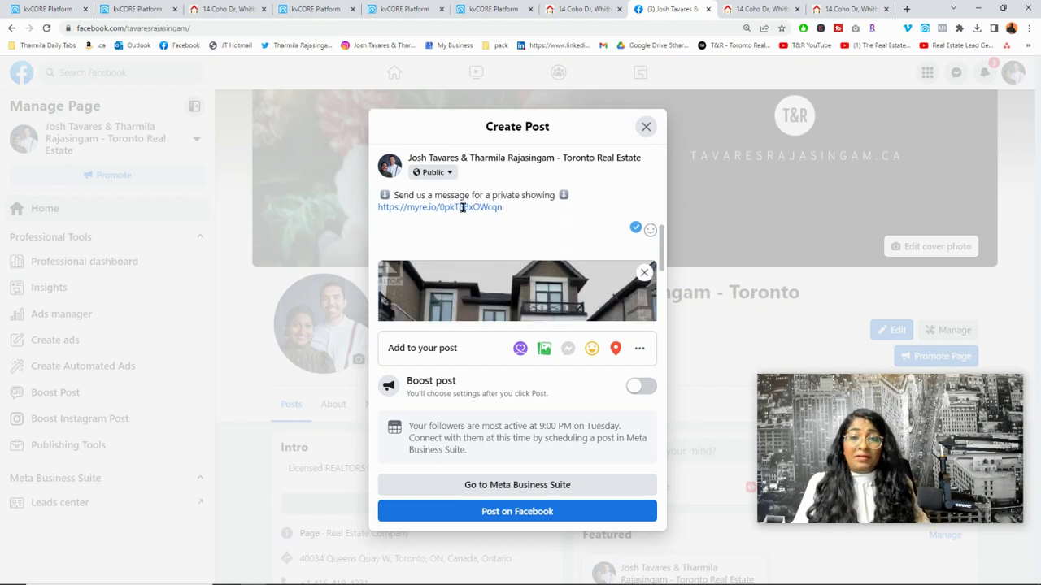
scroll(524, 210, down, 3)
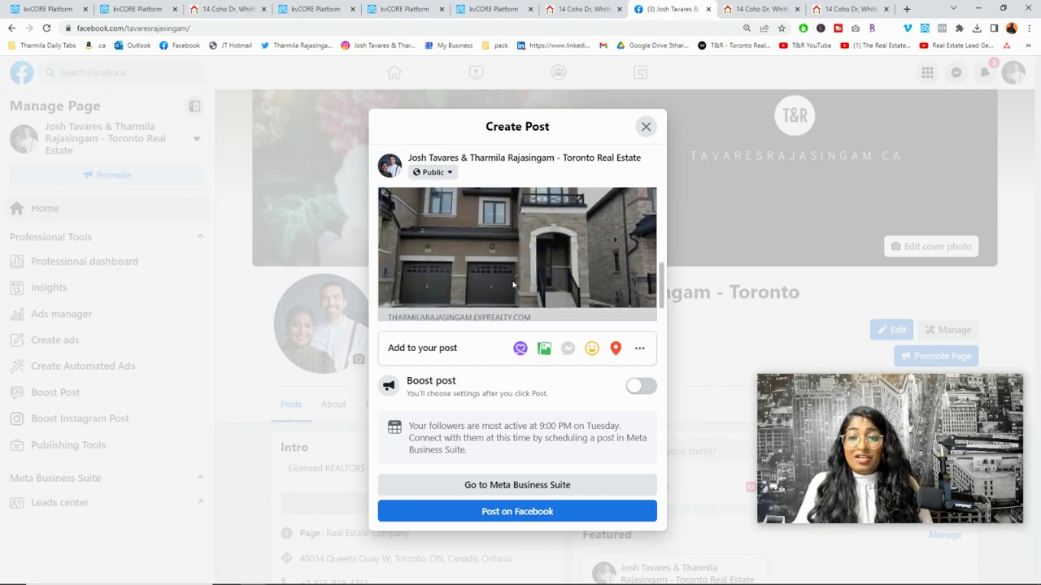
scroll(570, 260, down, 2)
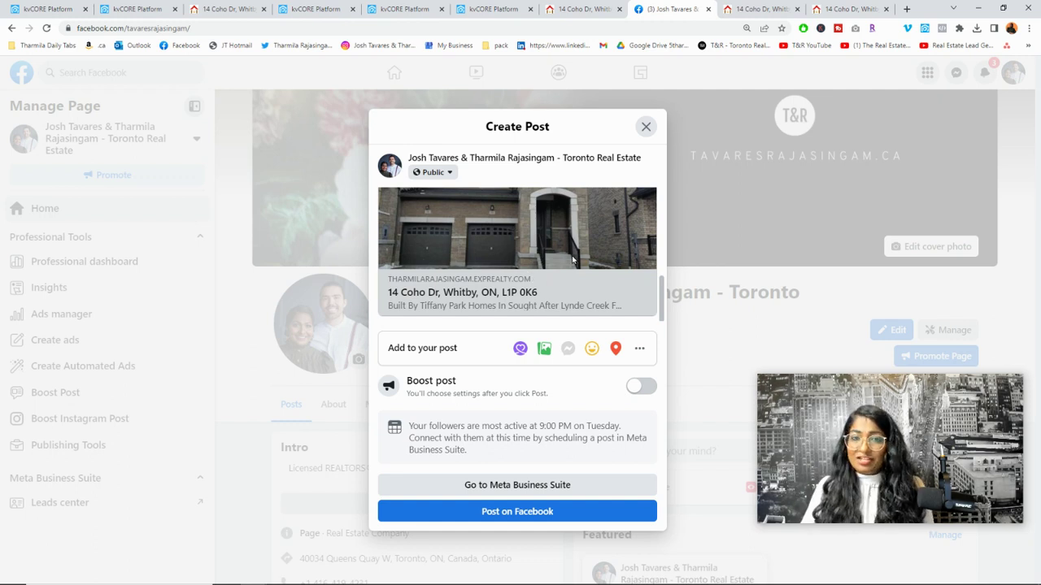
scroll(572, 260, up, 1)
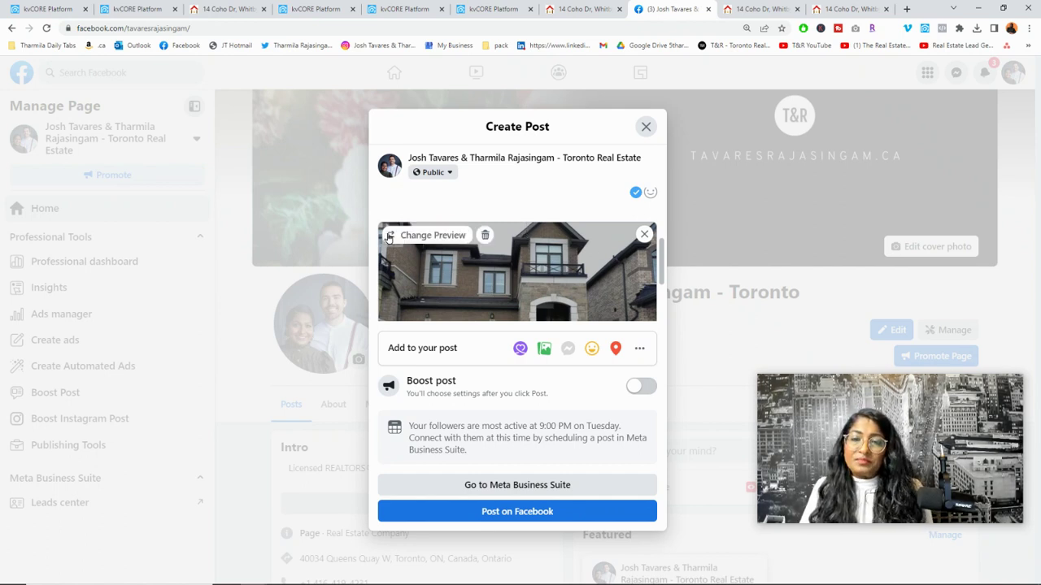
Step: Open the post's Change Preview chooser, then return to the post draft
click(389, 236)
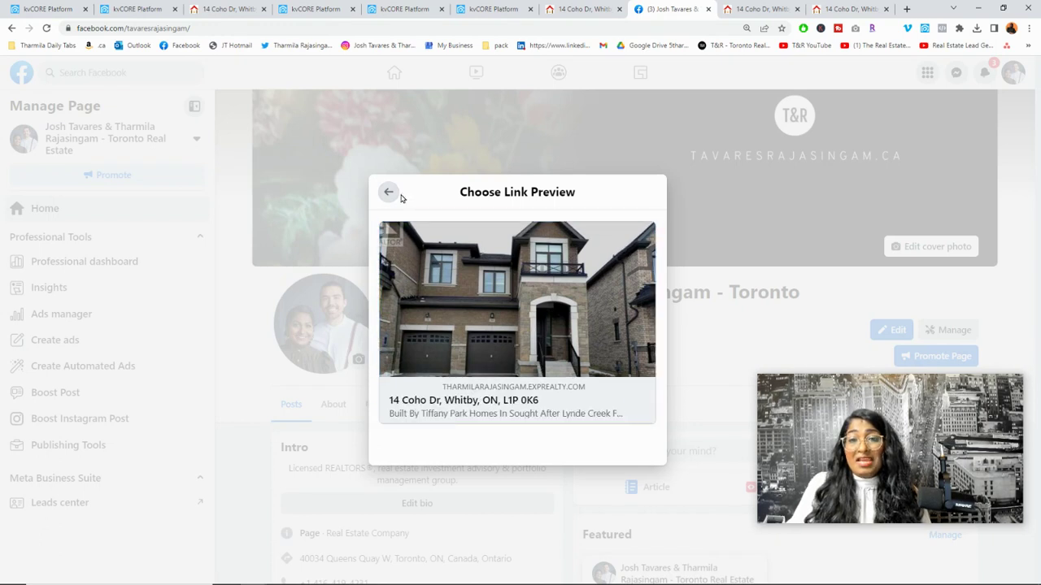
click(390, 193)
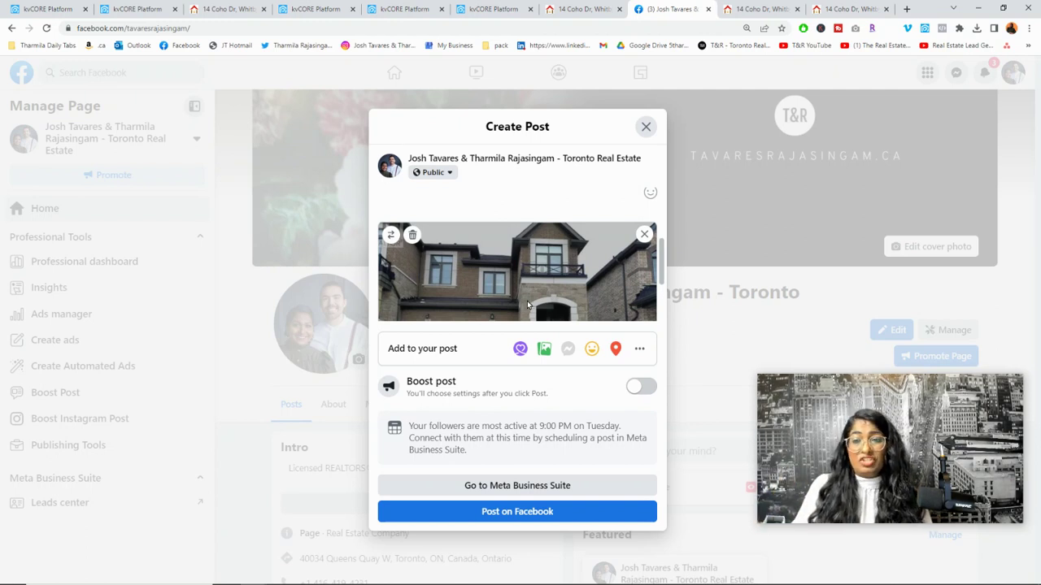
scroll(527, 300, up, 3)
scroll(456, 248, up, 1)
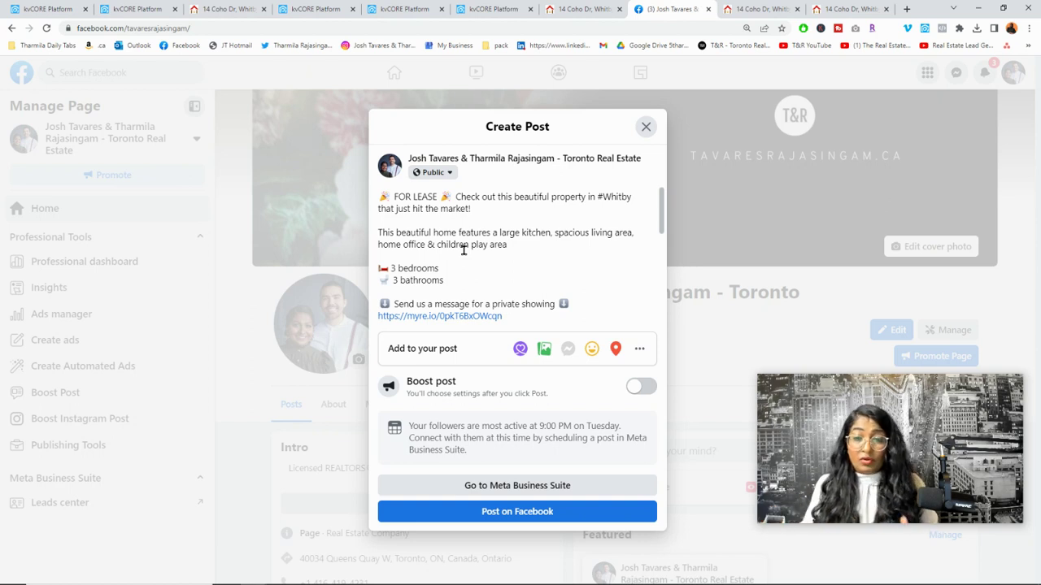
scroll(546, 279, down, 1)
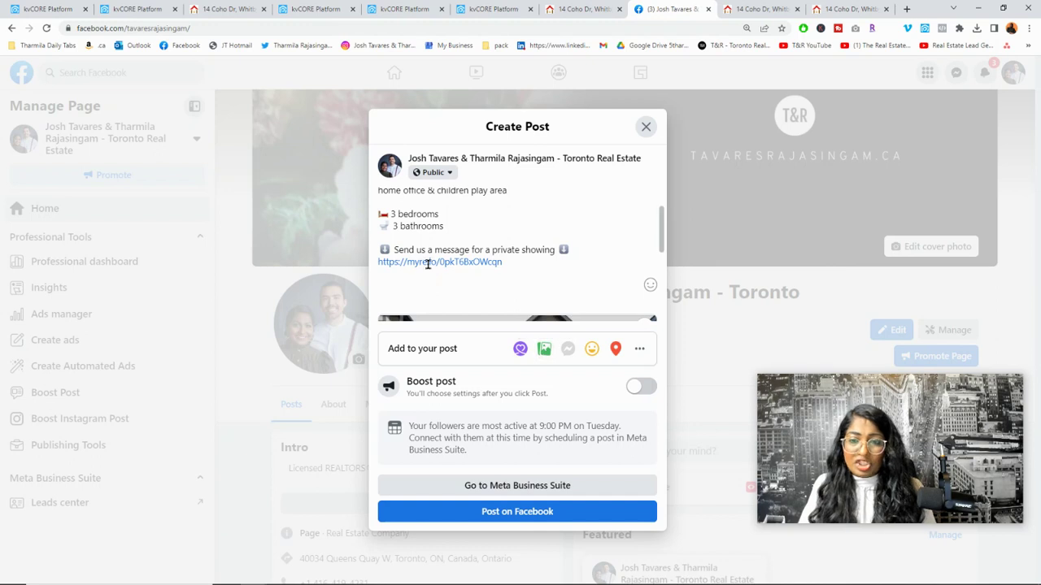
scroll(544, 268, down, 1)
scroll(553, 280, down, 2)
scroll(554, 279, down, 1)
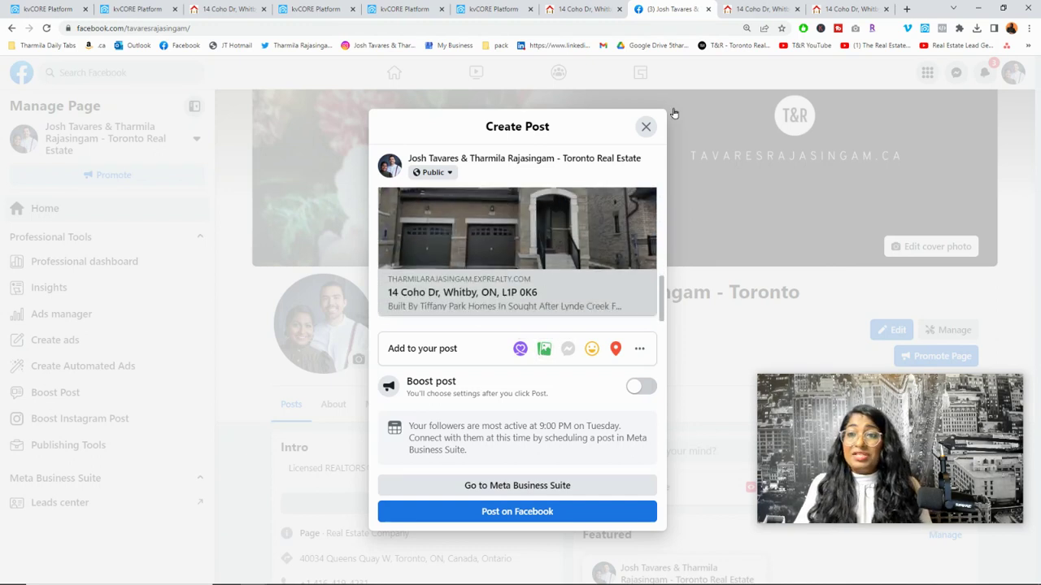
click(827, 10)
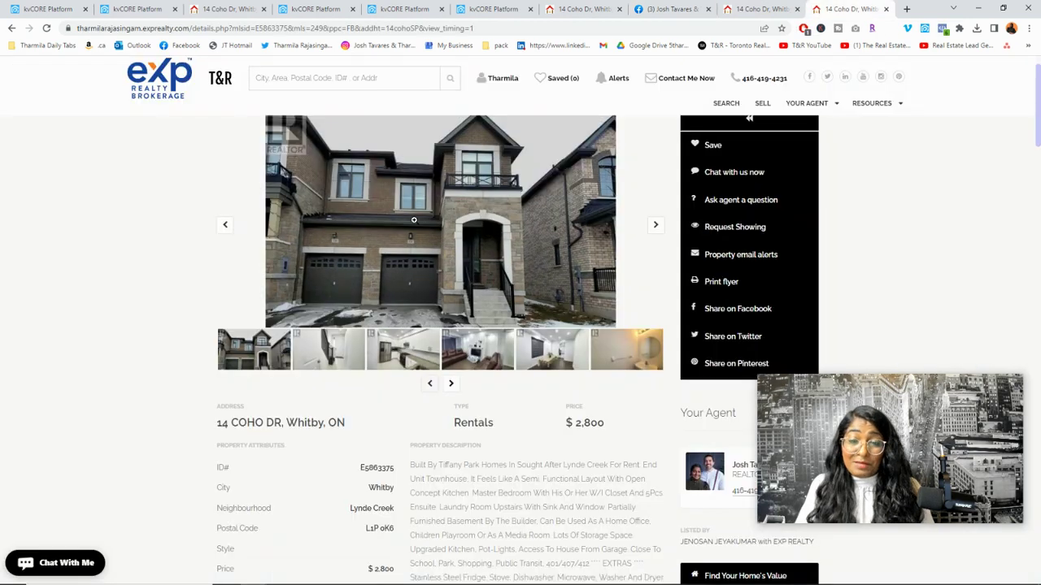